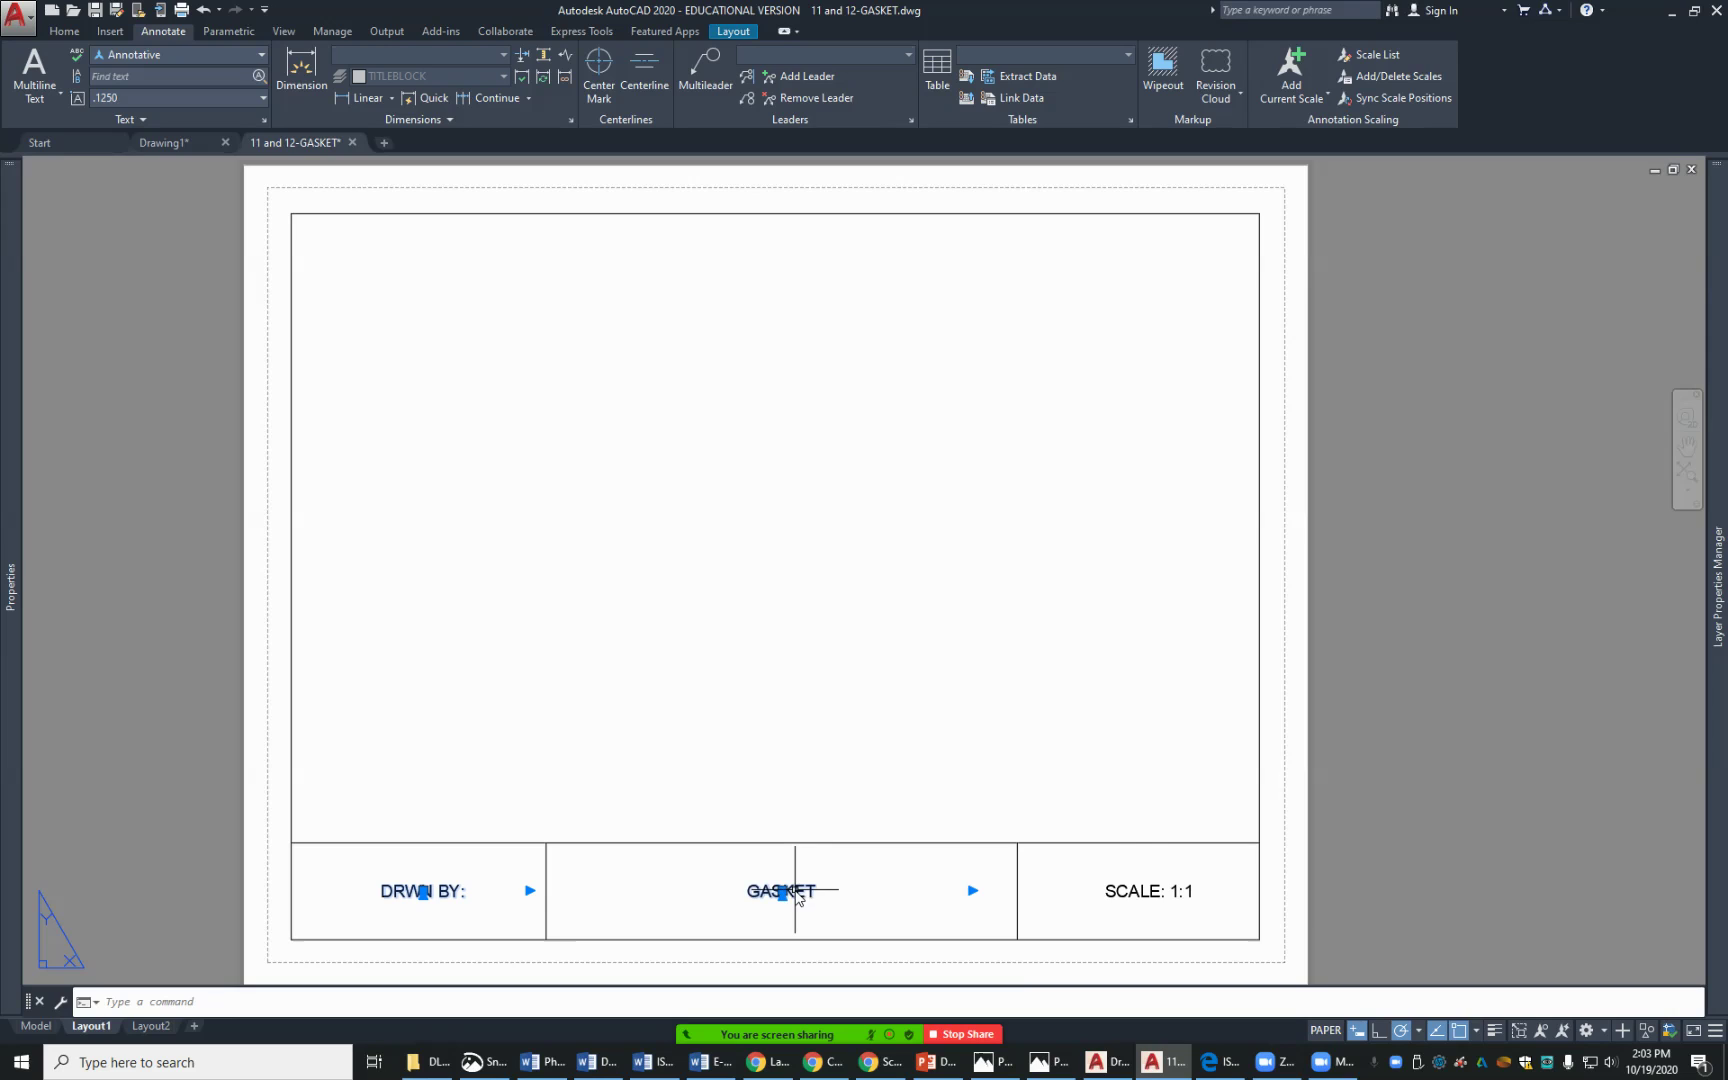
Create a new annotative text style named .125 with a paper text height of 0.1250
{"action": "left_click", "coordinate": [1147, 891]}
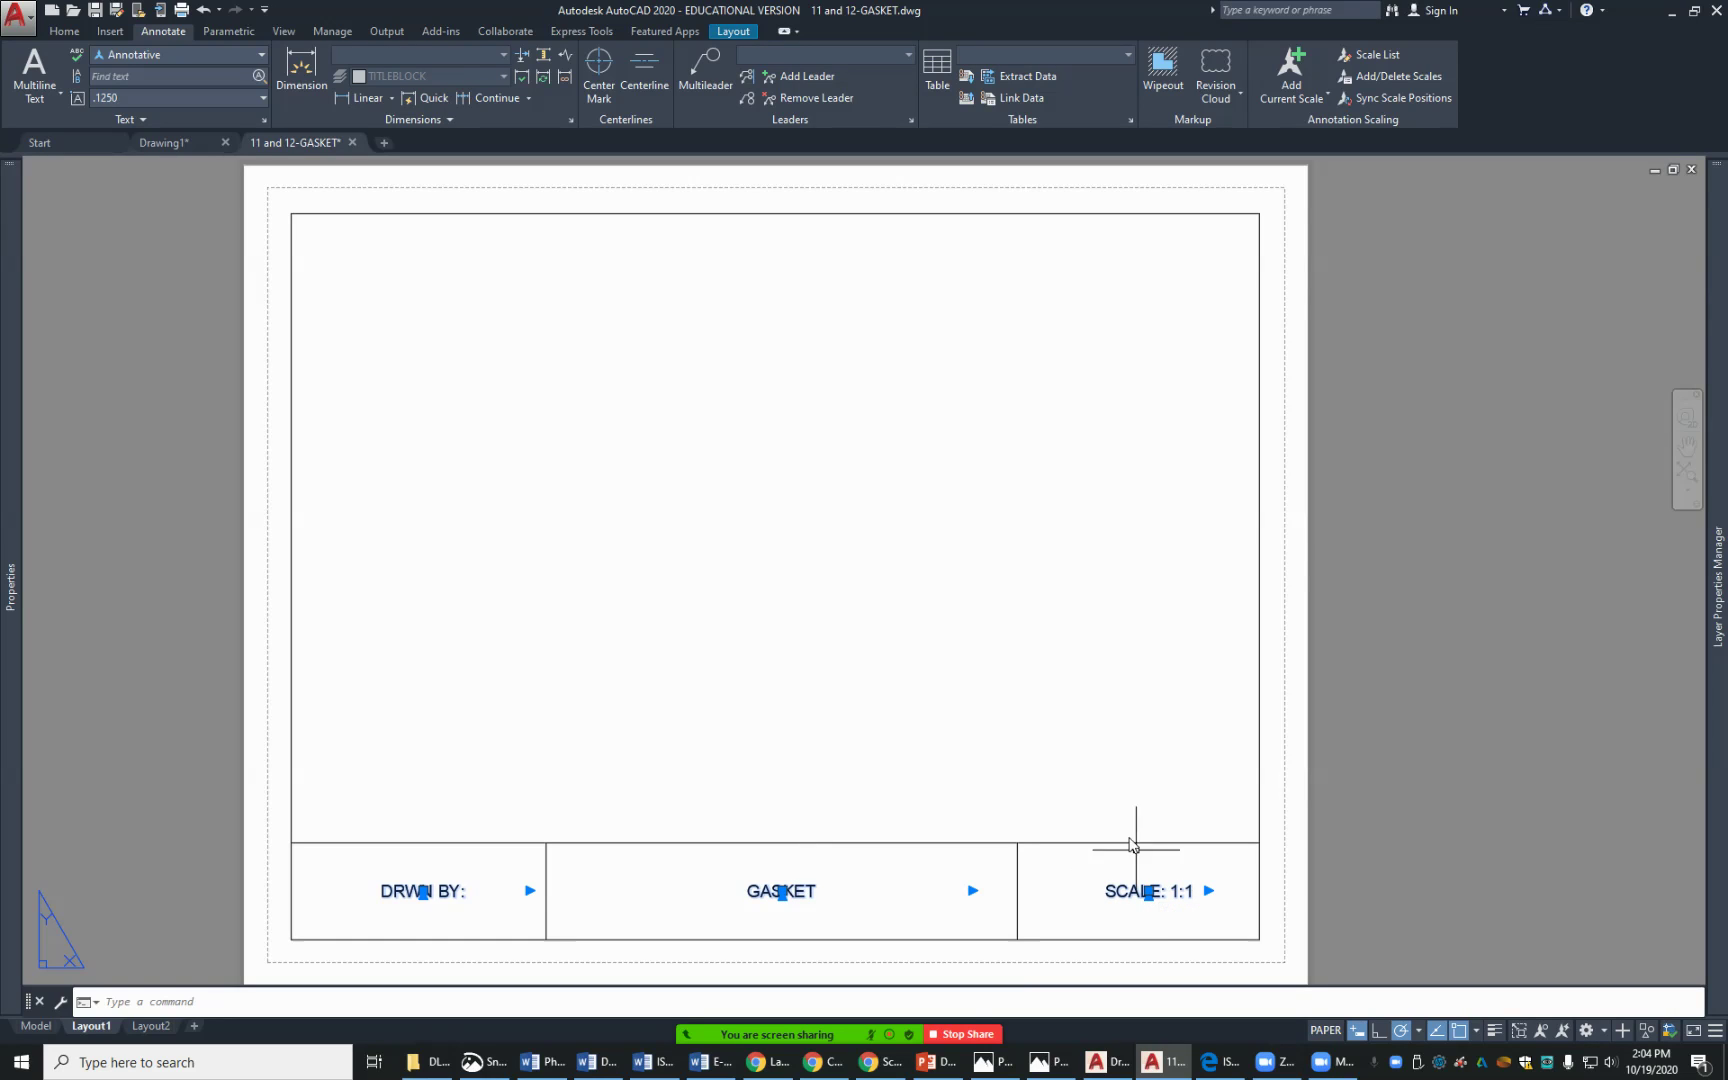
{"action": "left_click", "coordinate": [267, 121]}
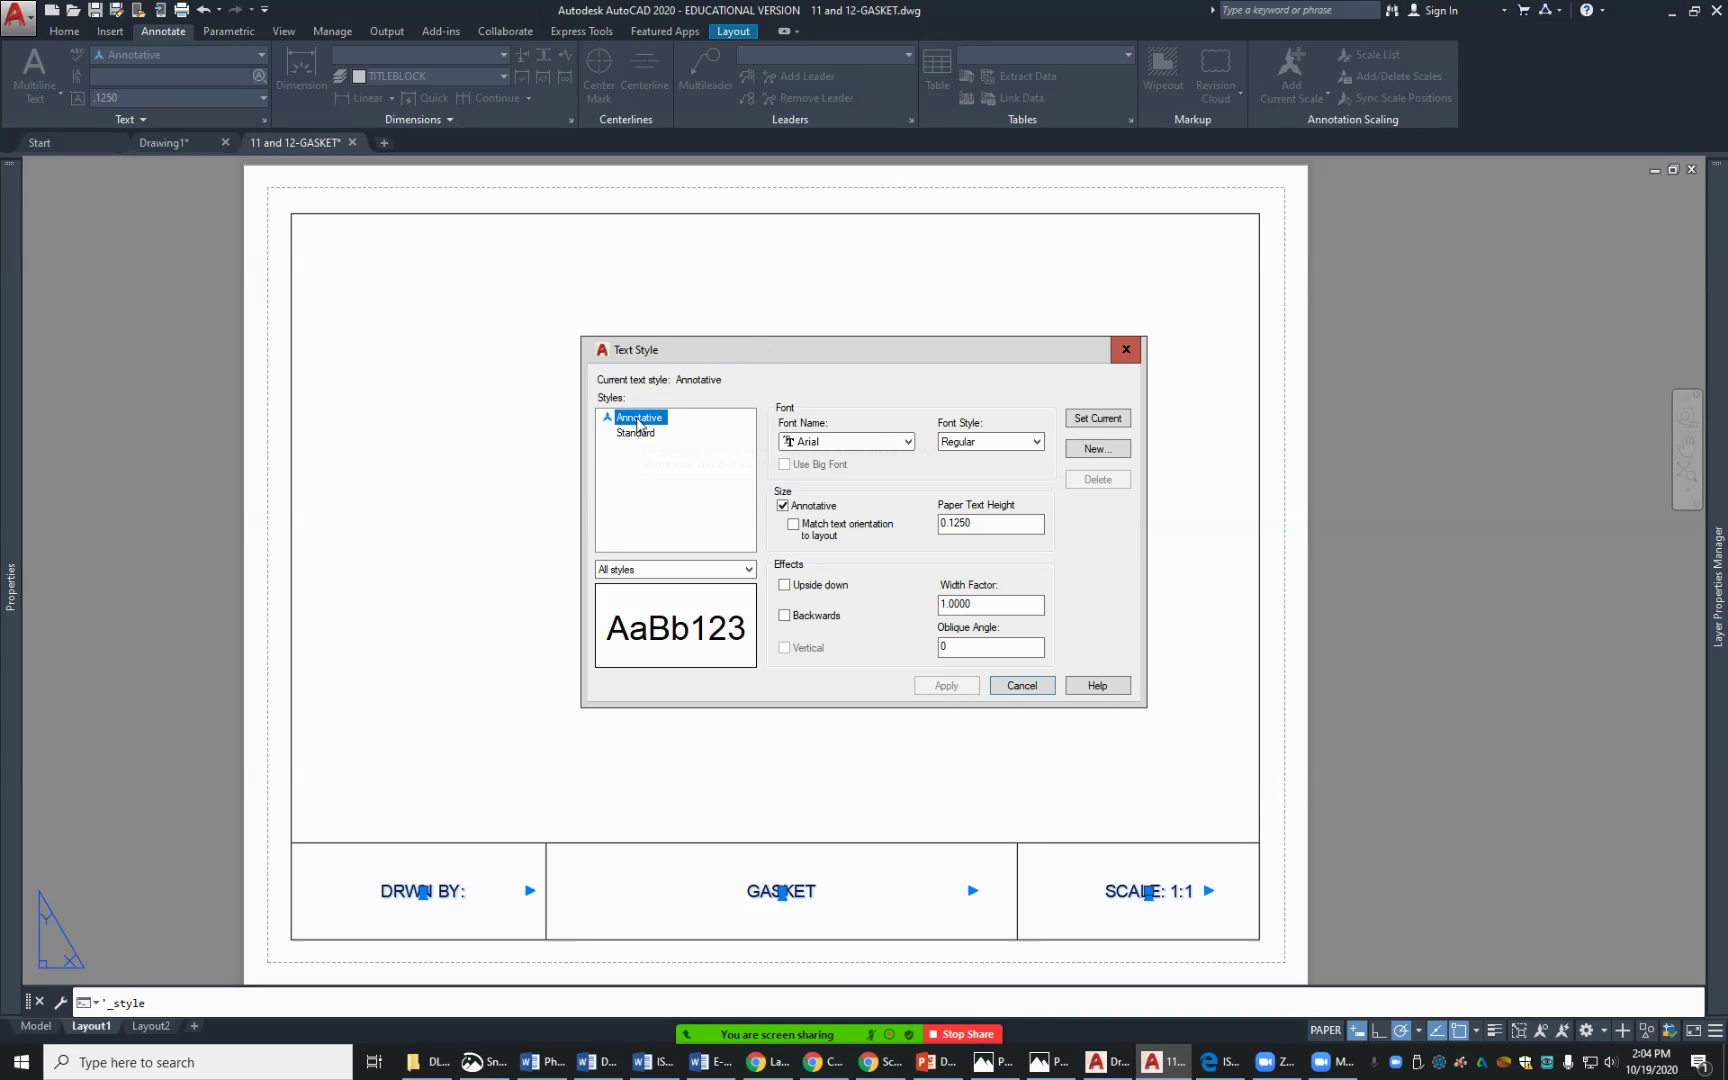
{"action": "left_click", "coordinate": [1092, 452]}
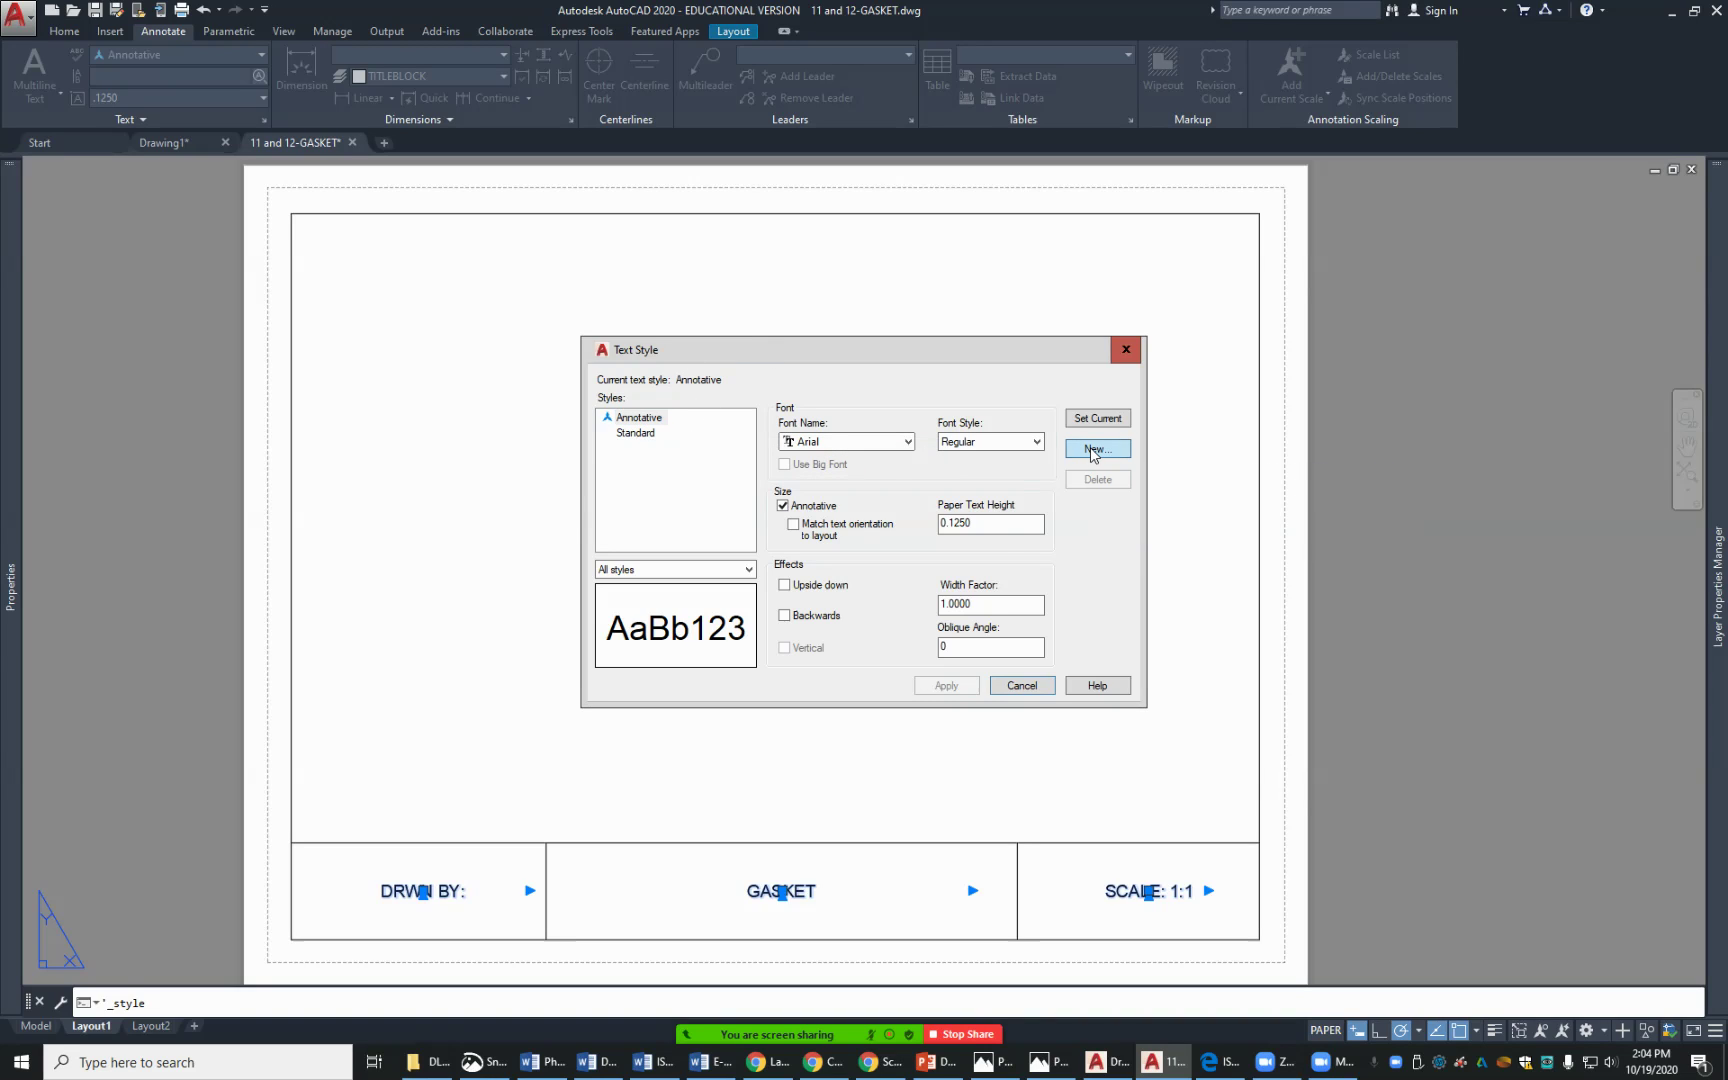
{"action": "type", "text": ".12"}
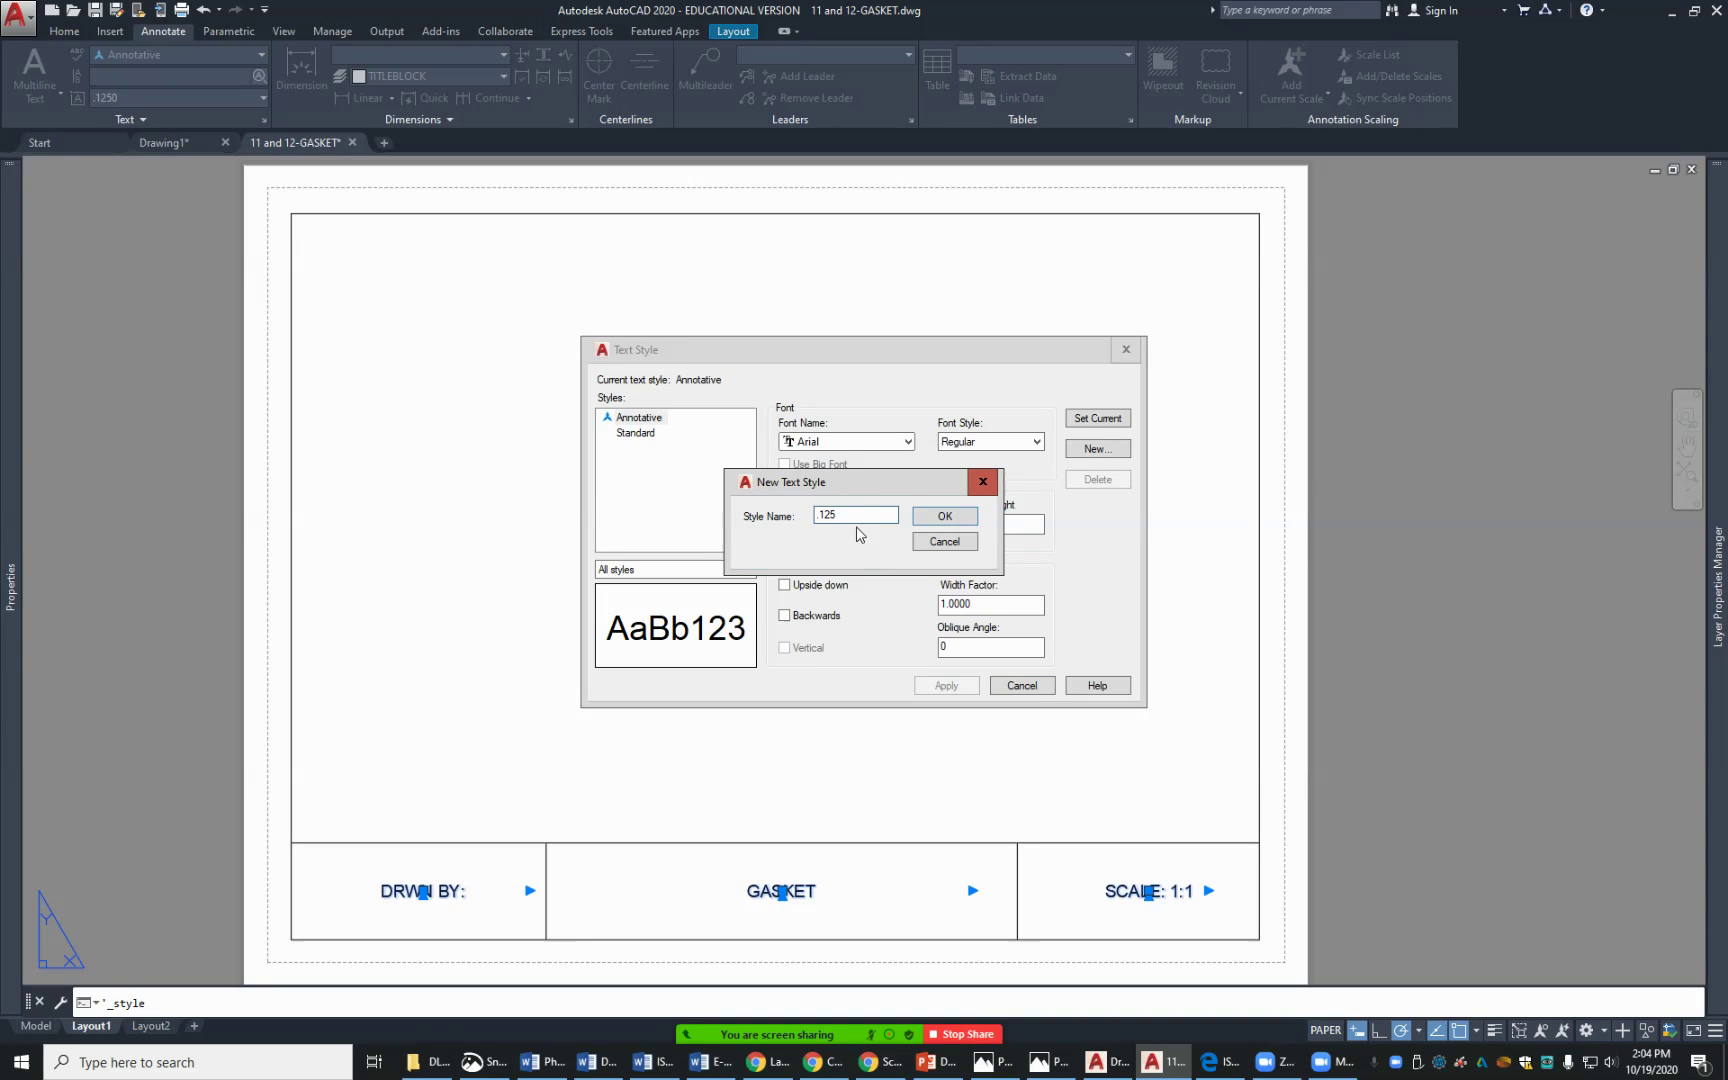
{"action": "left_click", "coordinate": [948, 518]}
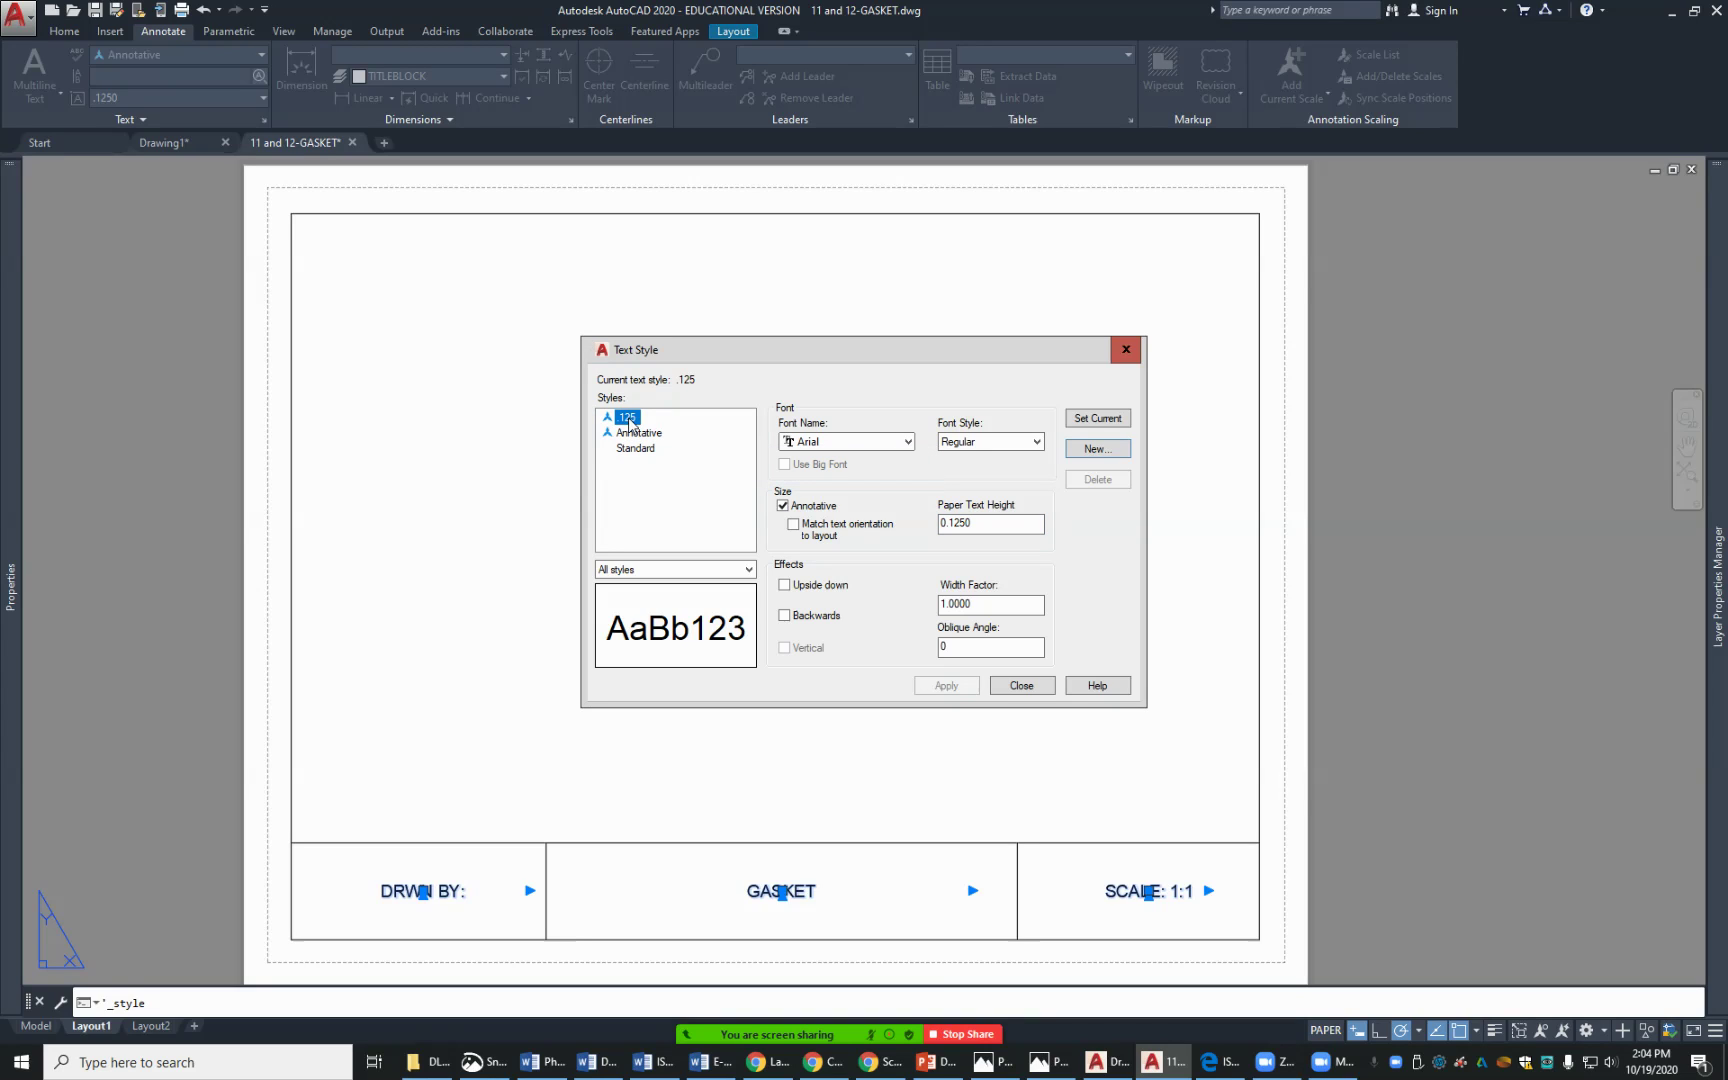
{"action": "left_click", "coordinate": [986, 523]}
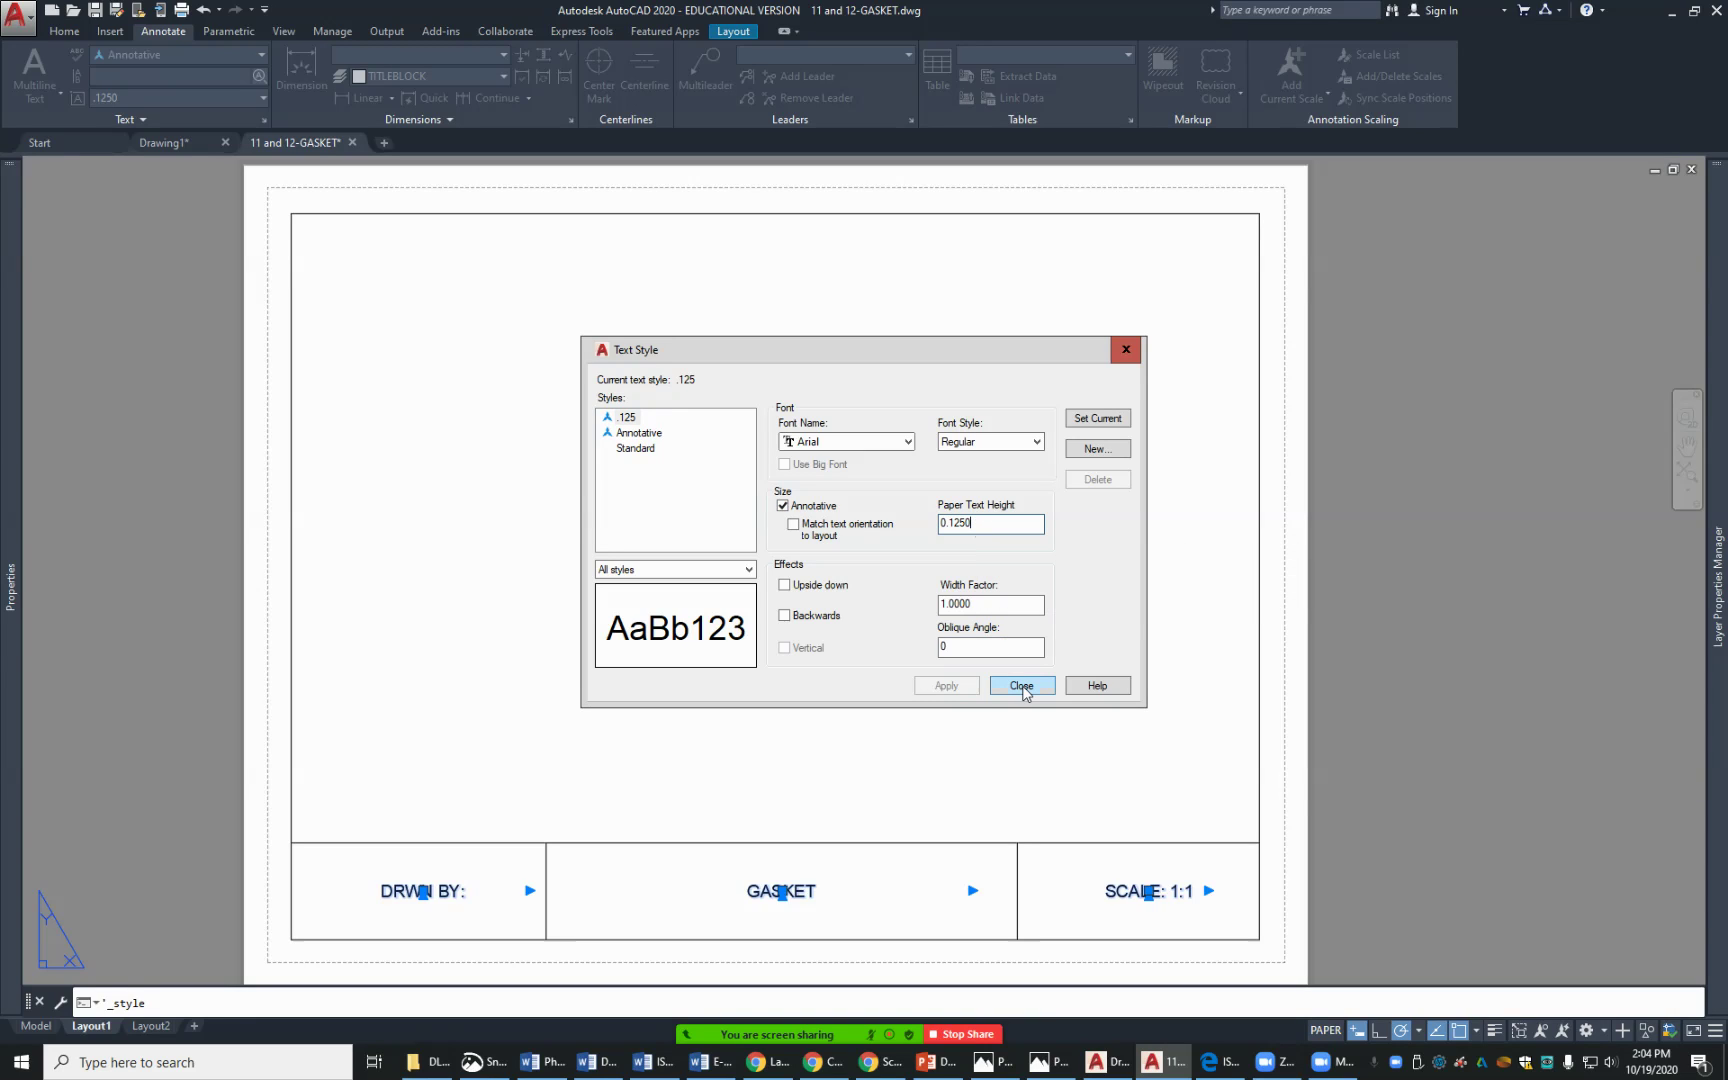
{"action": "left_click", "coordinate": [1021, 686]}
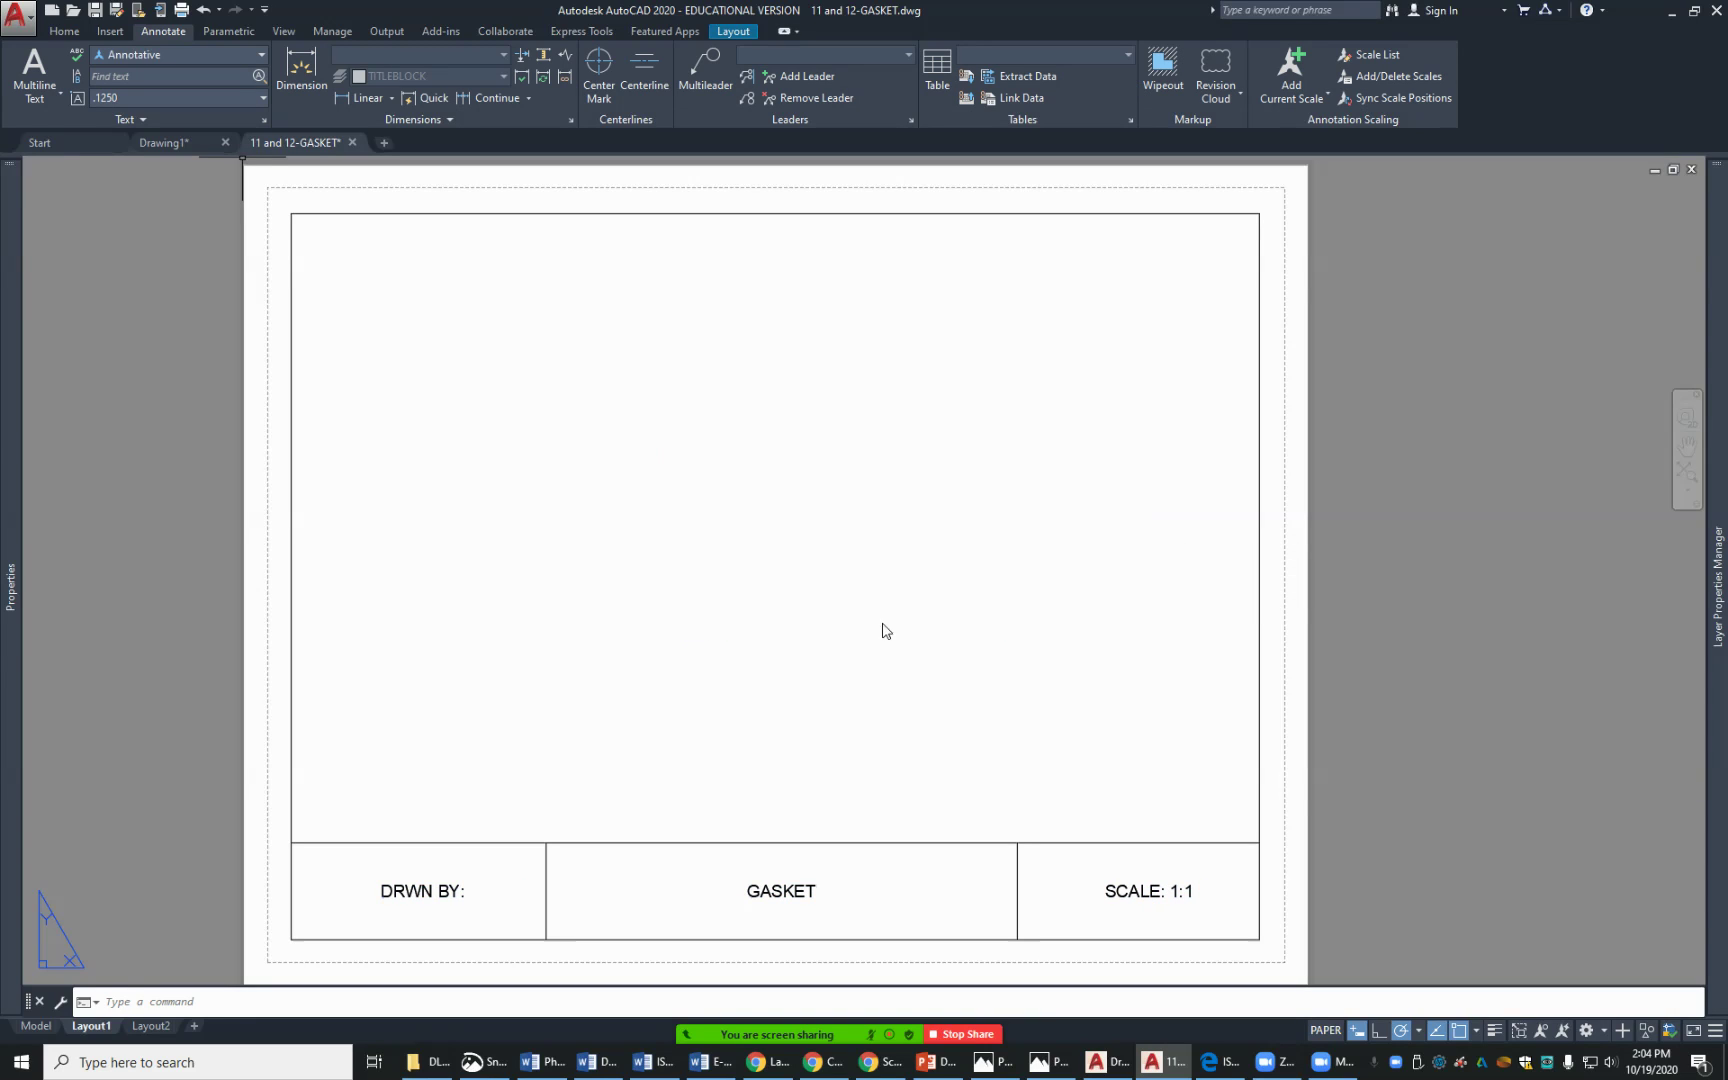
Apply the .125 text style to the DRWN BY, GASKET and SCALE texts in the title block
{"action": "left_click", "coordinate": [455, 892]}
{"action": "left_click", "coordinate": [776, 888]}
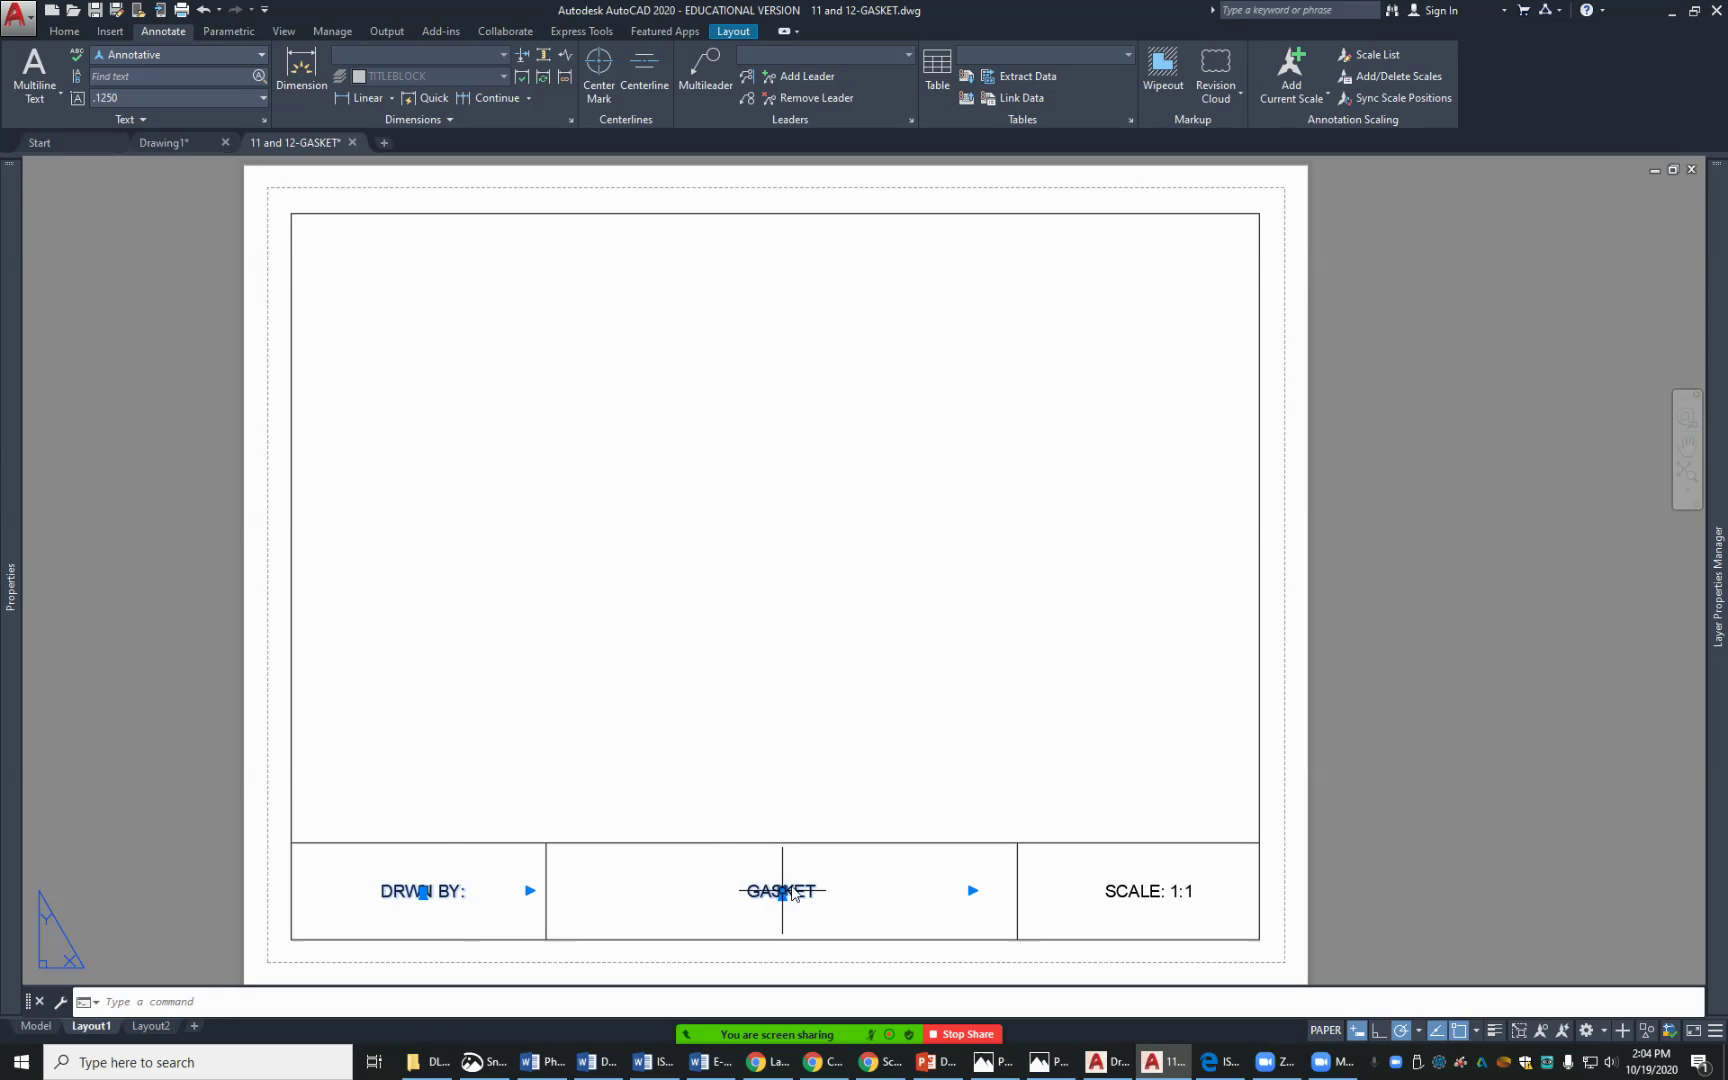
{"action": "left_click", "coordinate": [1118, 891]}
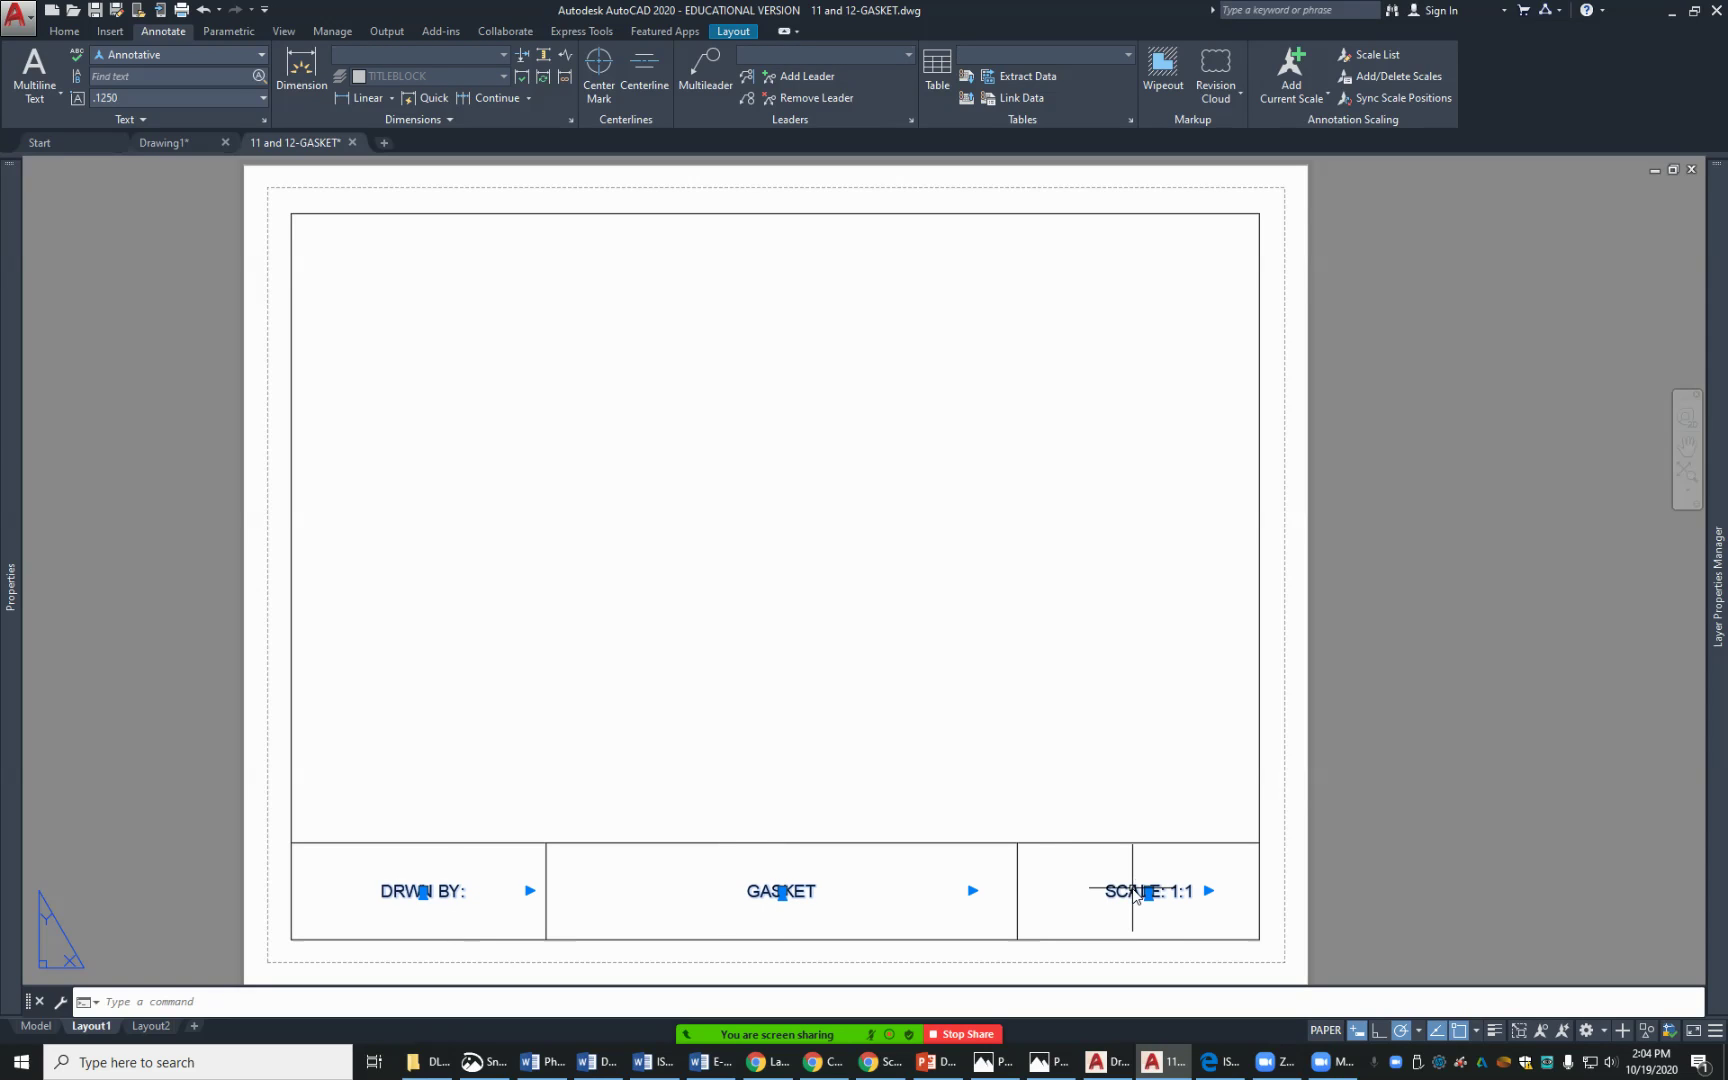
{"action": "left_click", "coordinate": [262, 56]}
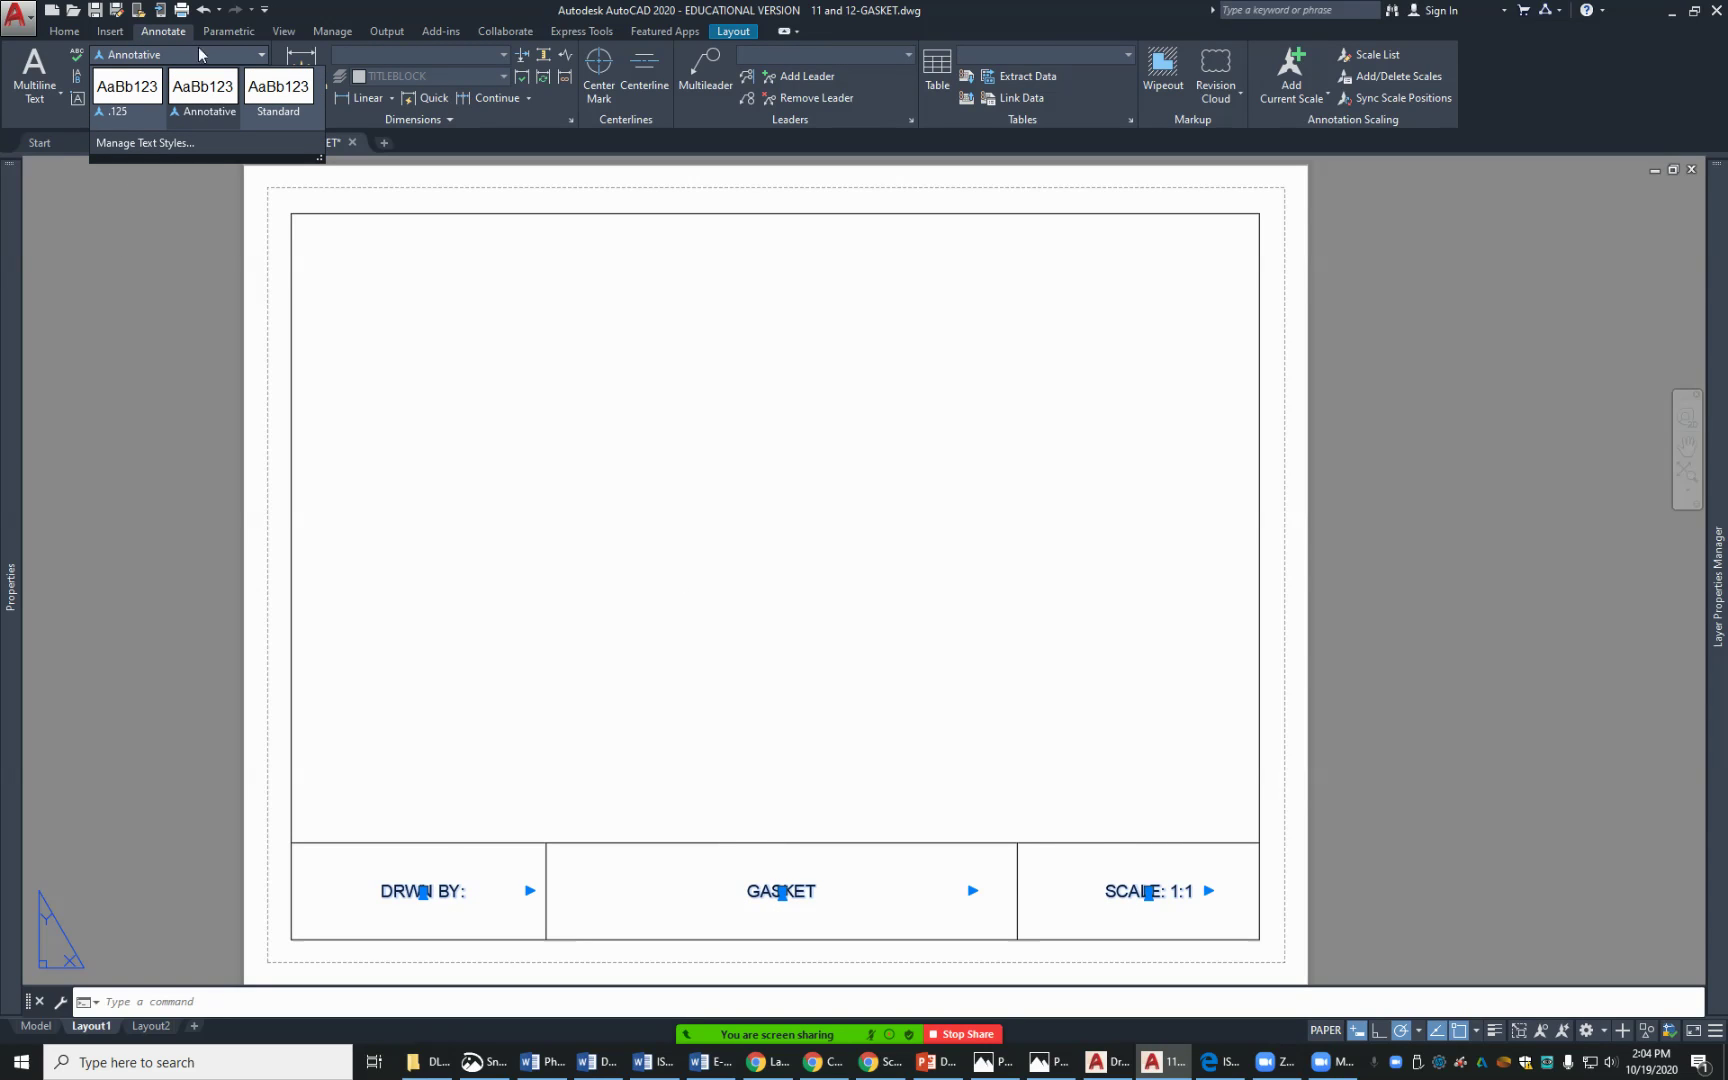
{"action": "left_click", "coordinate": [127, 88]}
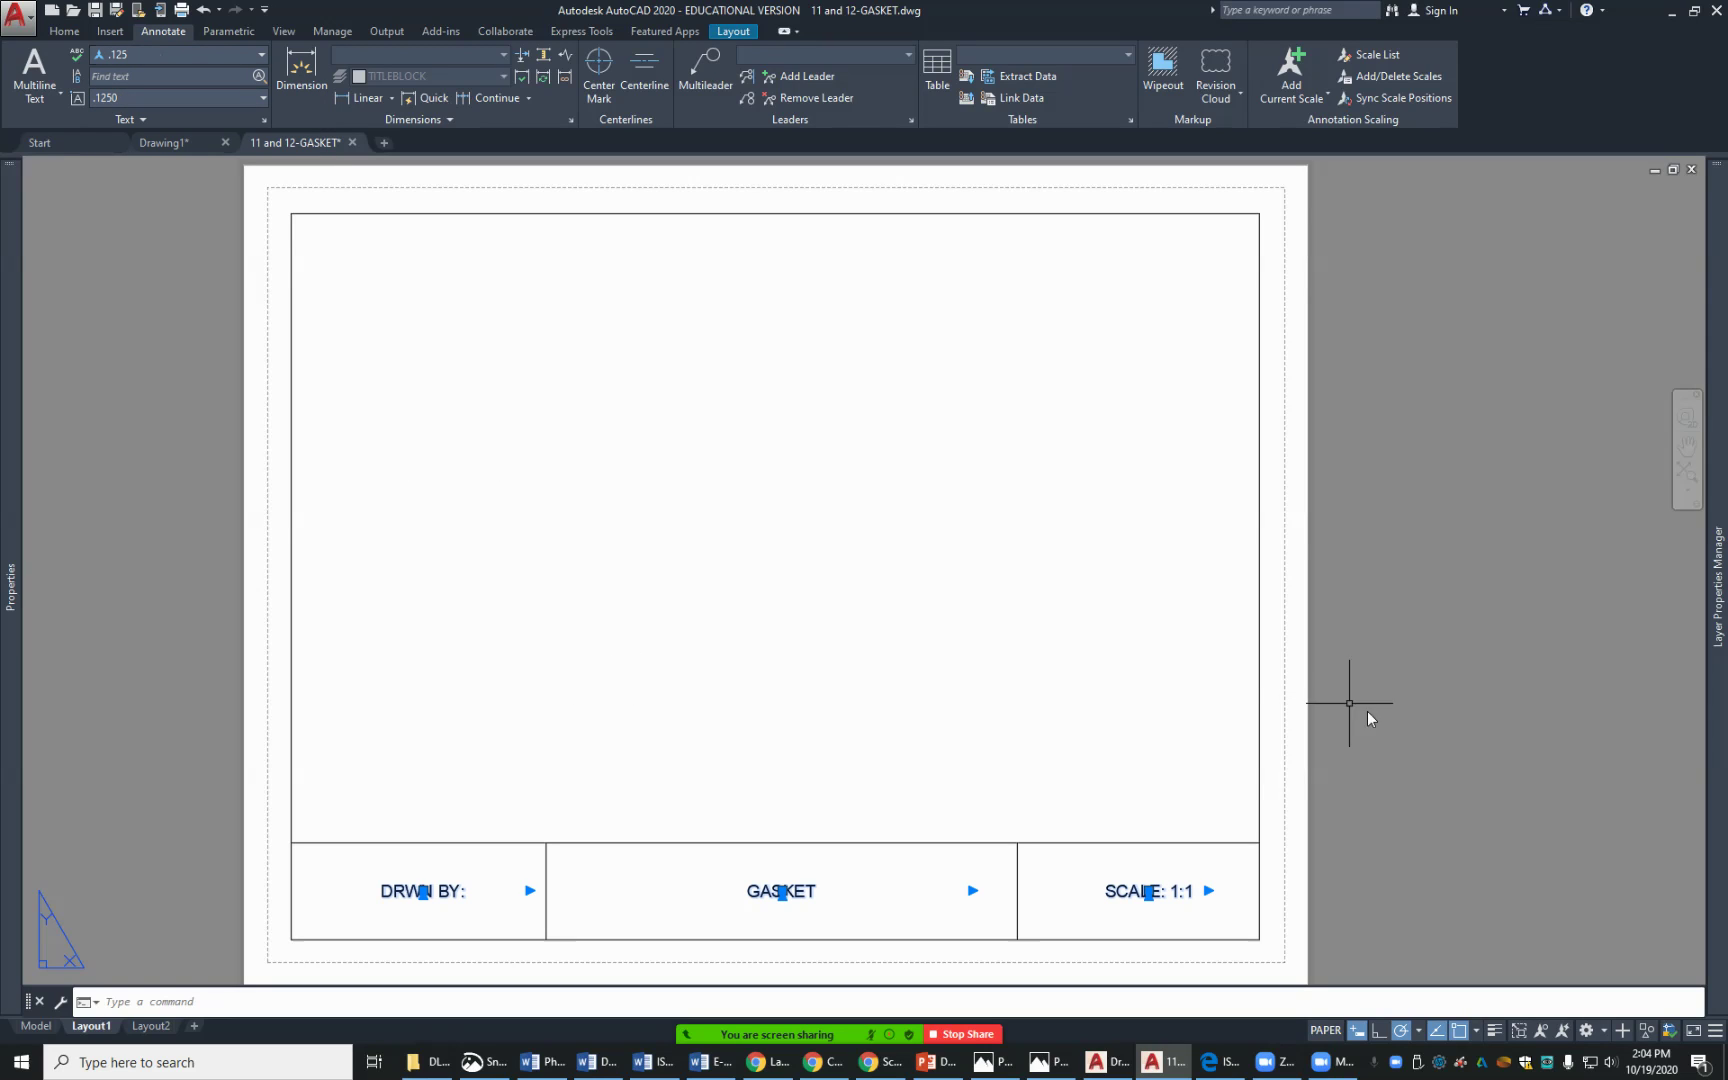
{"action": "left_click", "coordinate": [1412, 720]}
{"action": "key", "text": "Escape"}
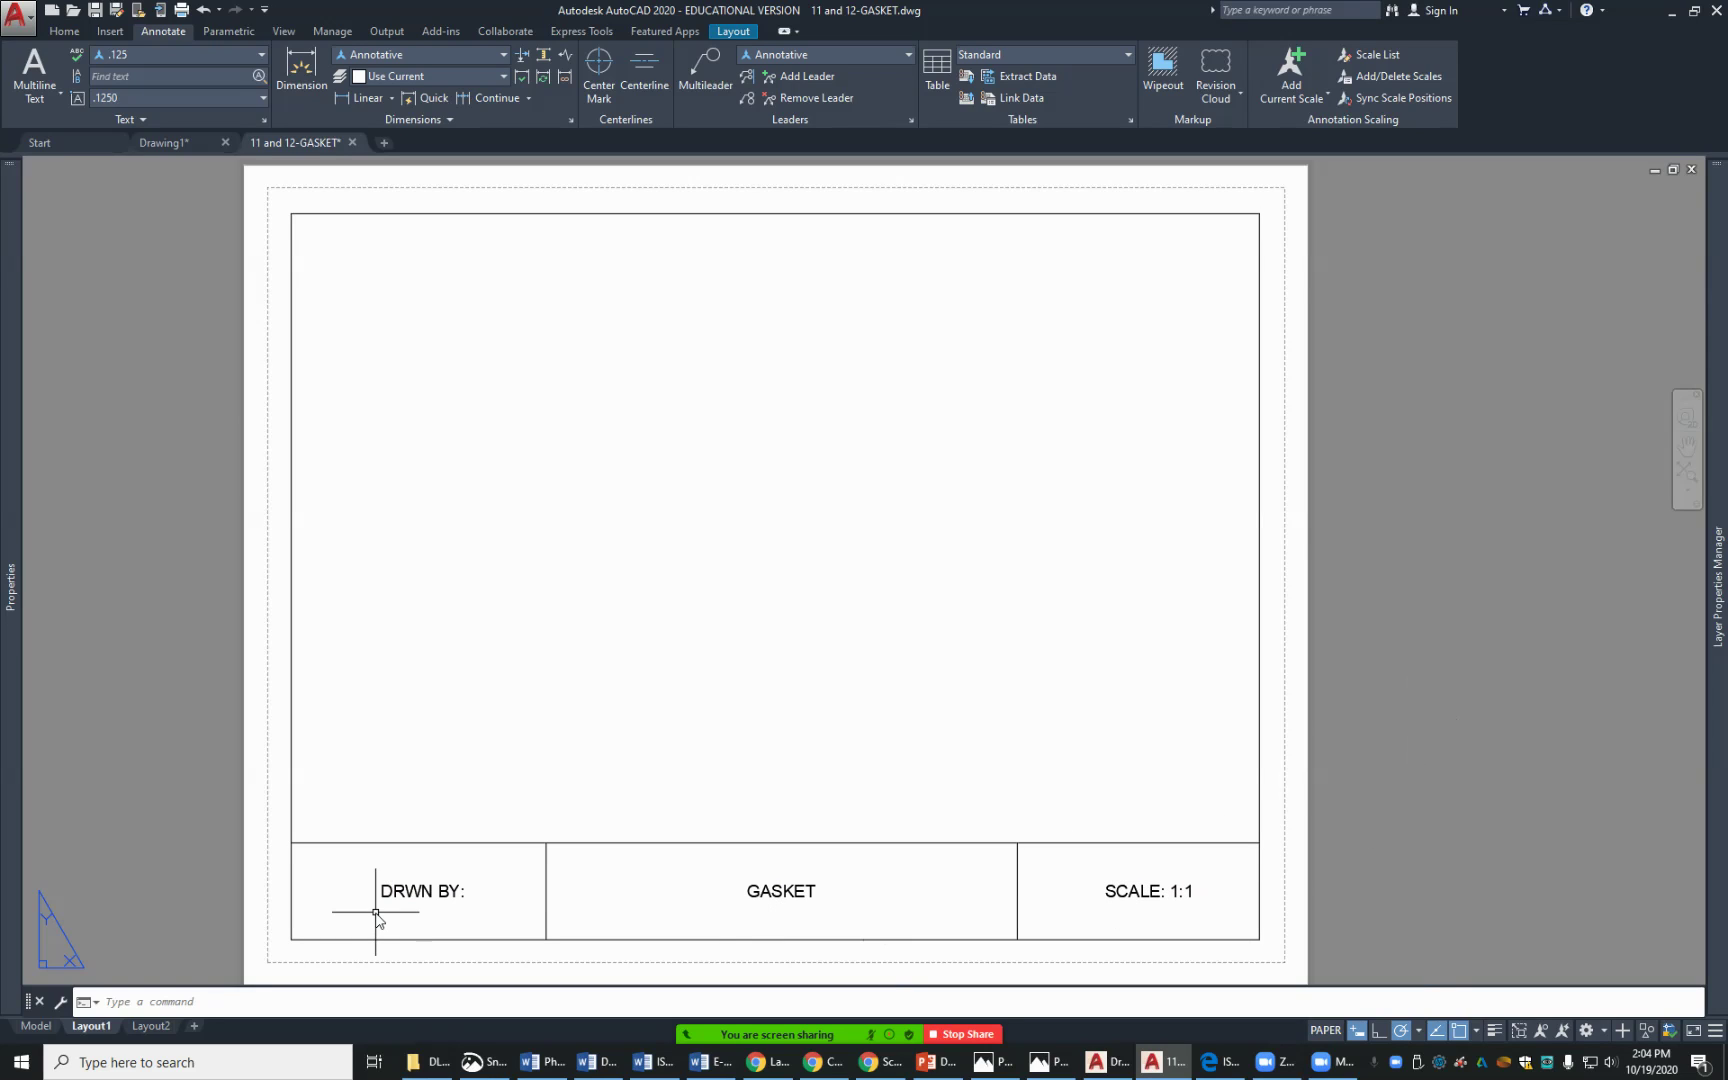
Define the border, title lines and texts as a block named "FIRST.LAST- Title Block", based at the printable area's lower-left corner
{"action": "left_click", "coordinate": [1346, 954]}
{"action": "left_click", "coordinate": [177, 193]}
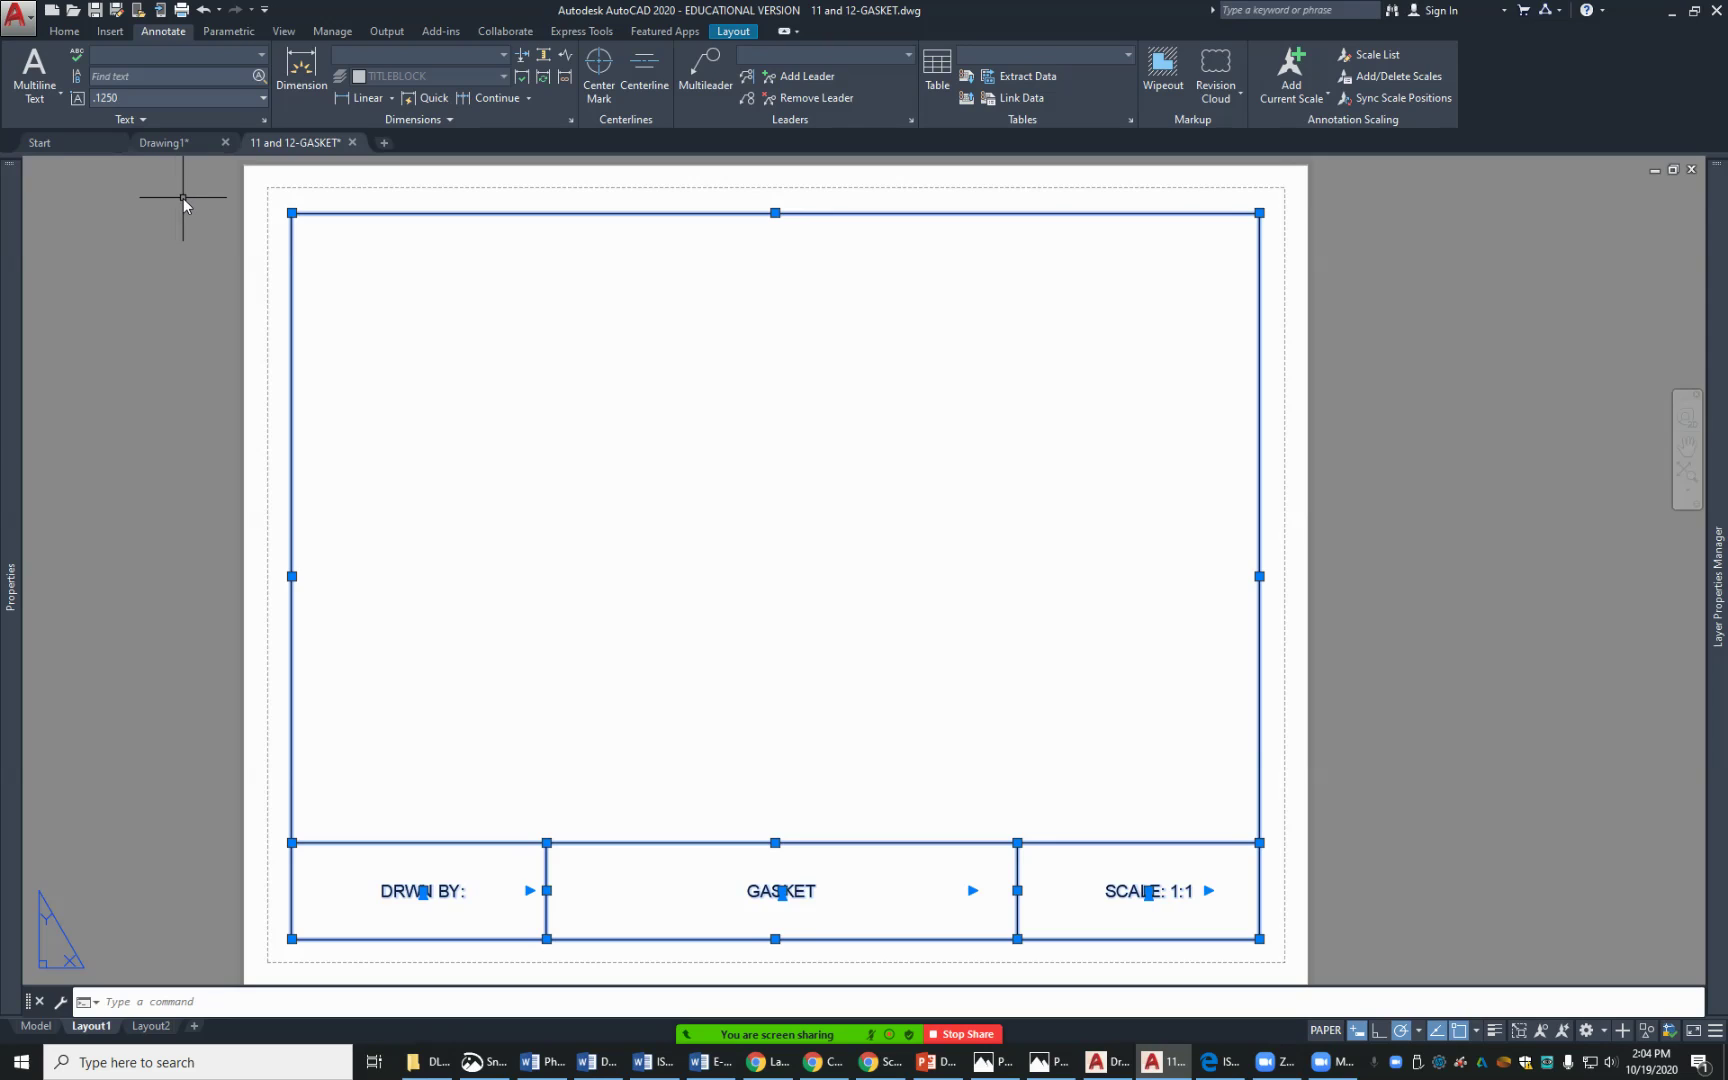
{"action": "left_click", "coordinate": [110, 31]}
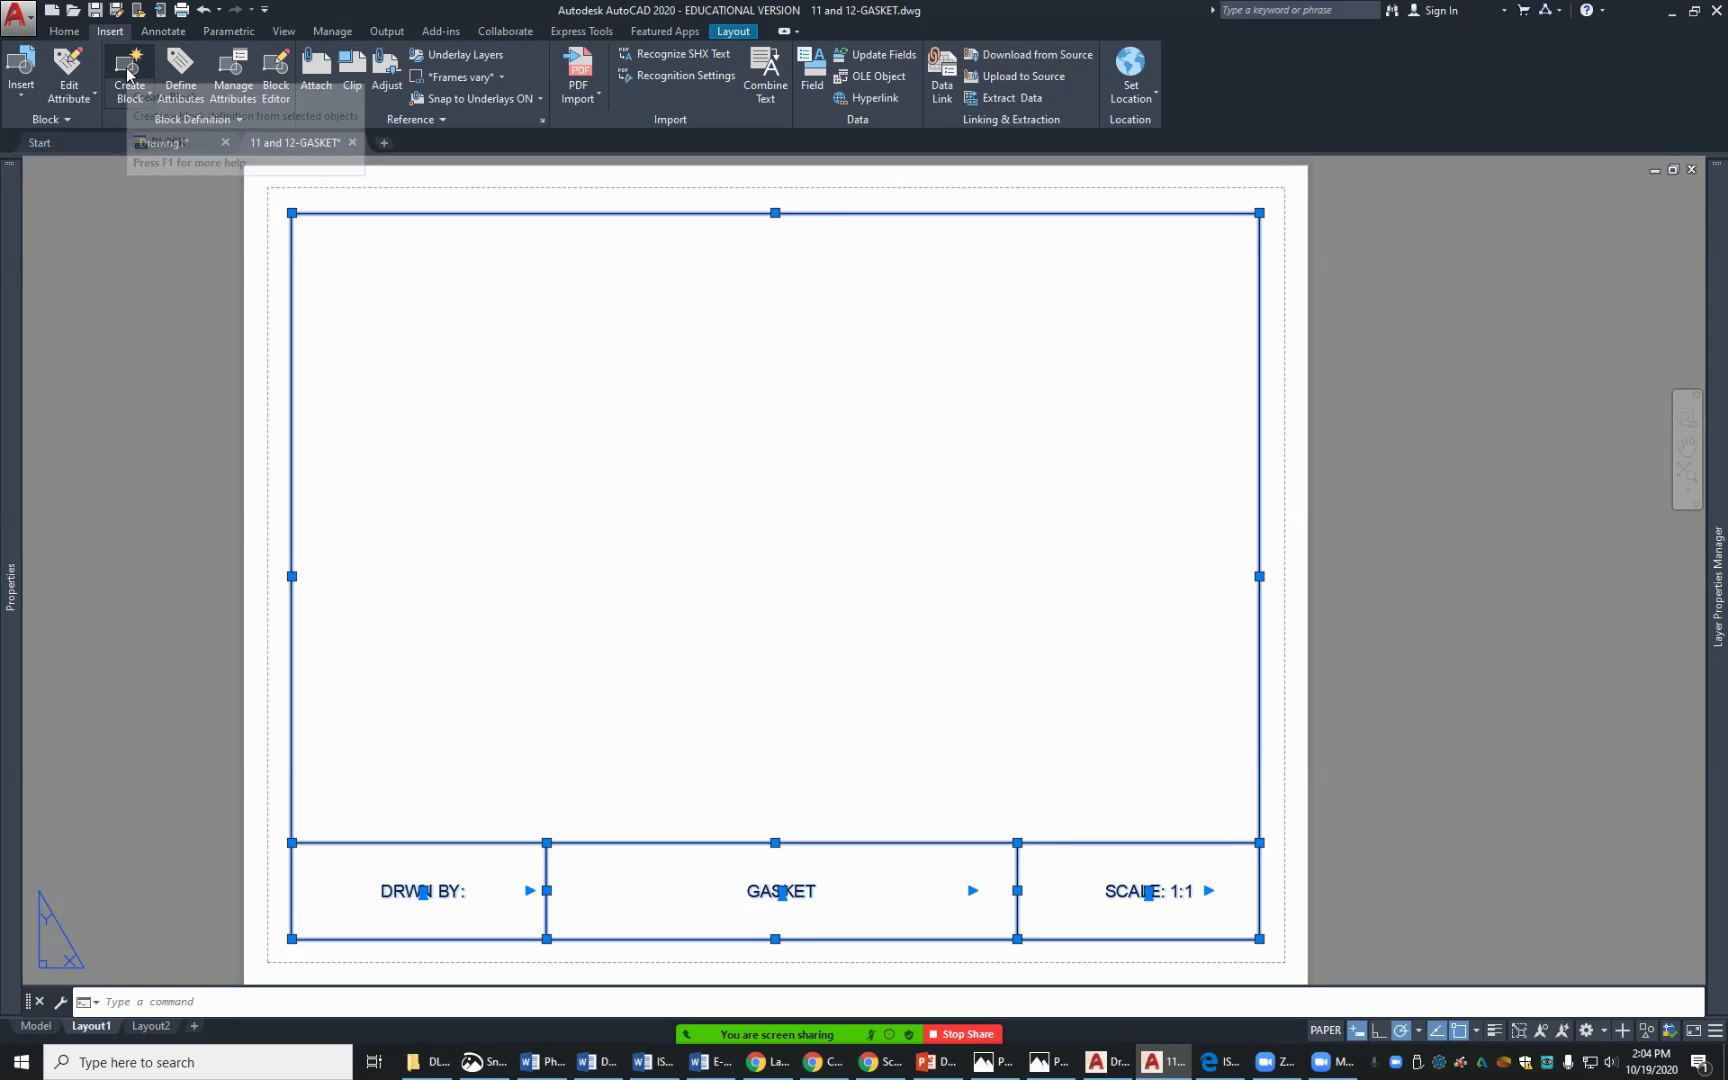
{"action": "left_click", "coordinate": [129, 73]}
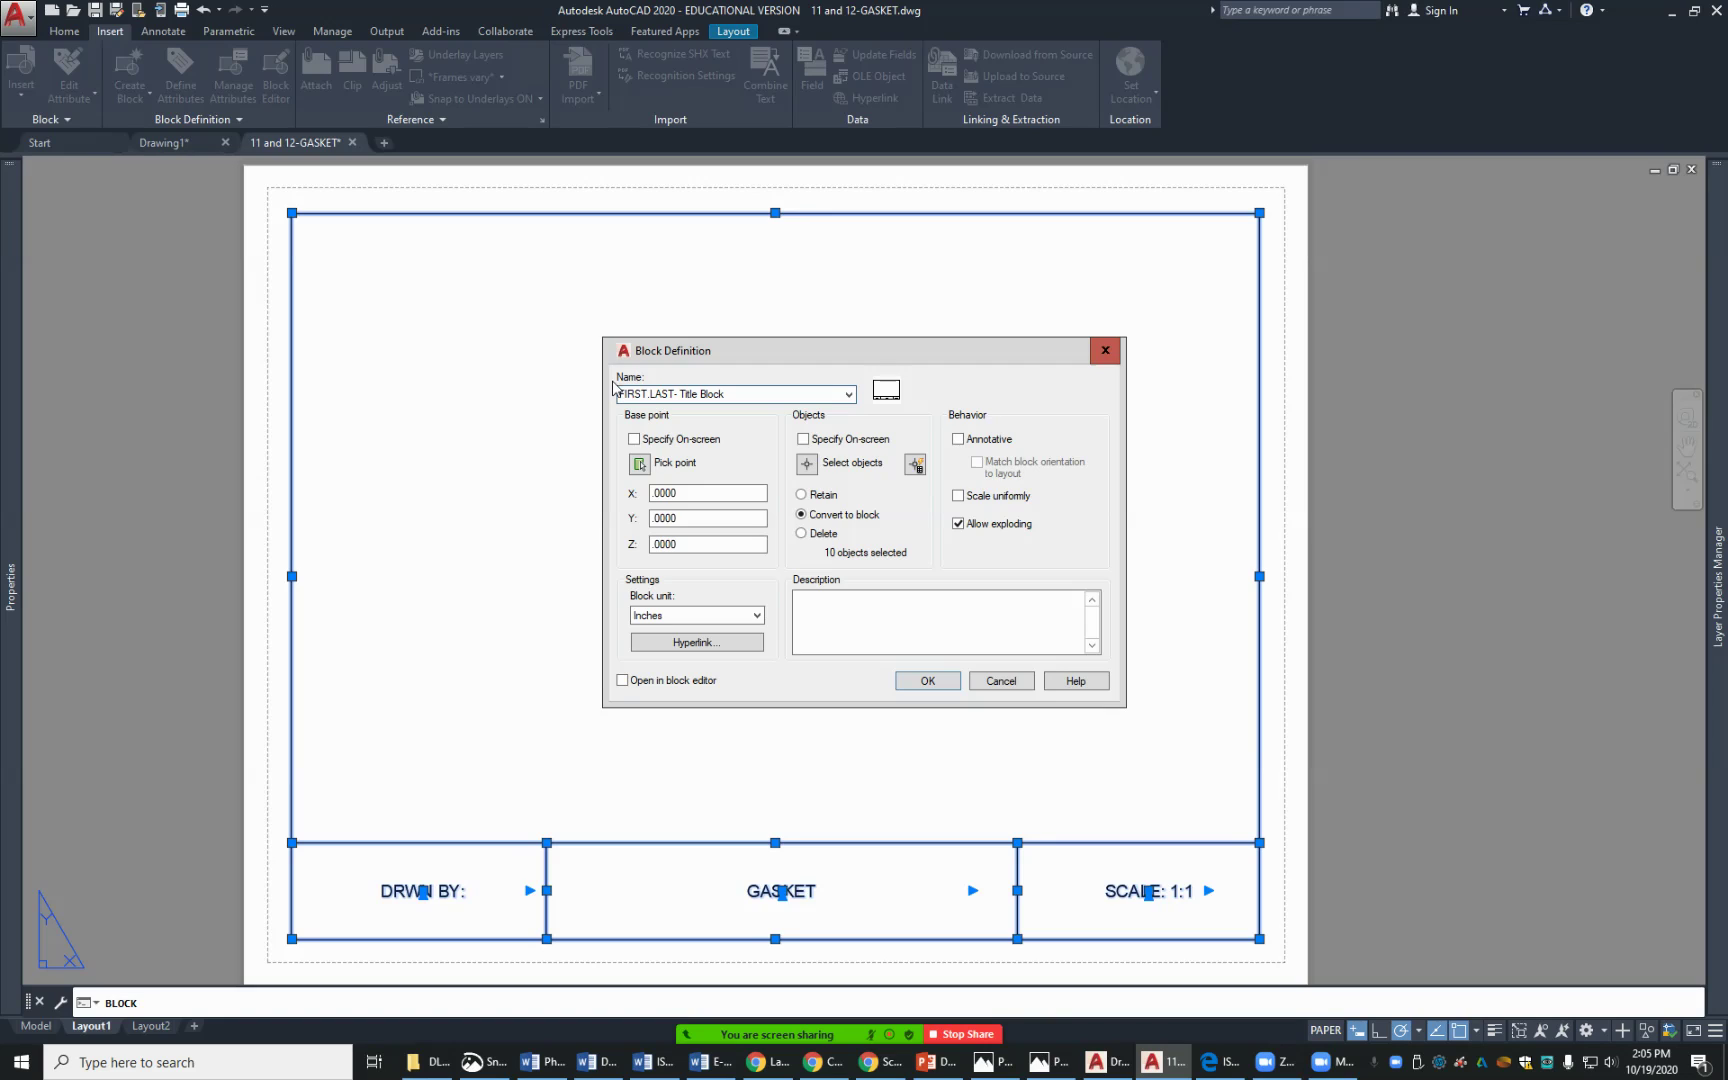
{"action": "left_click", "coordinate": [722, 542]}
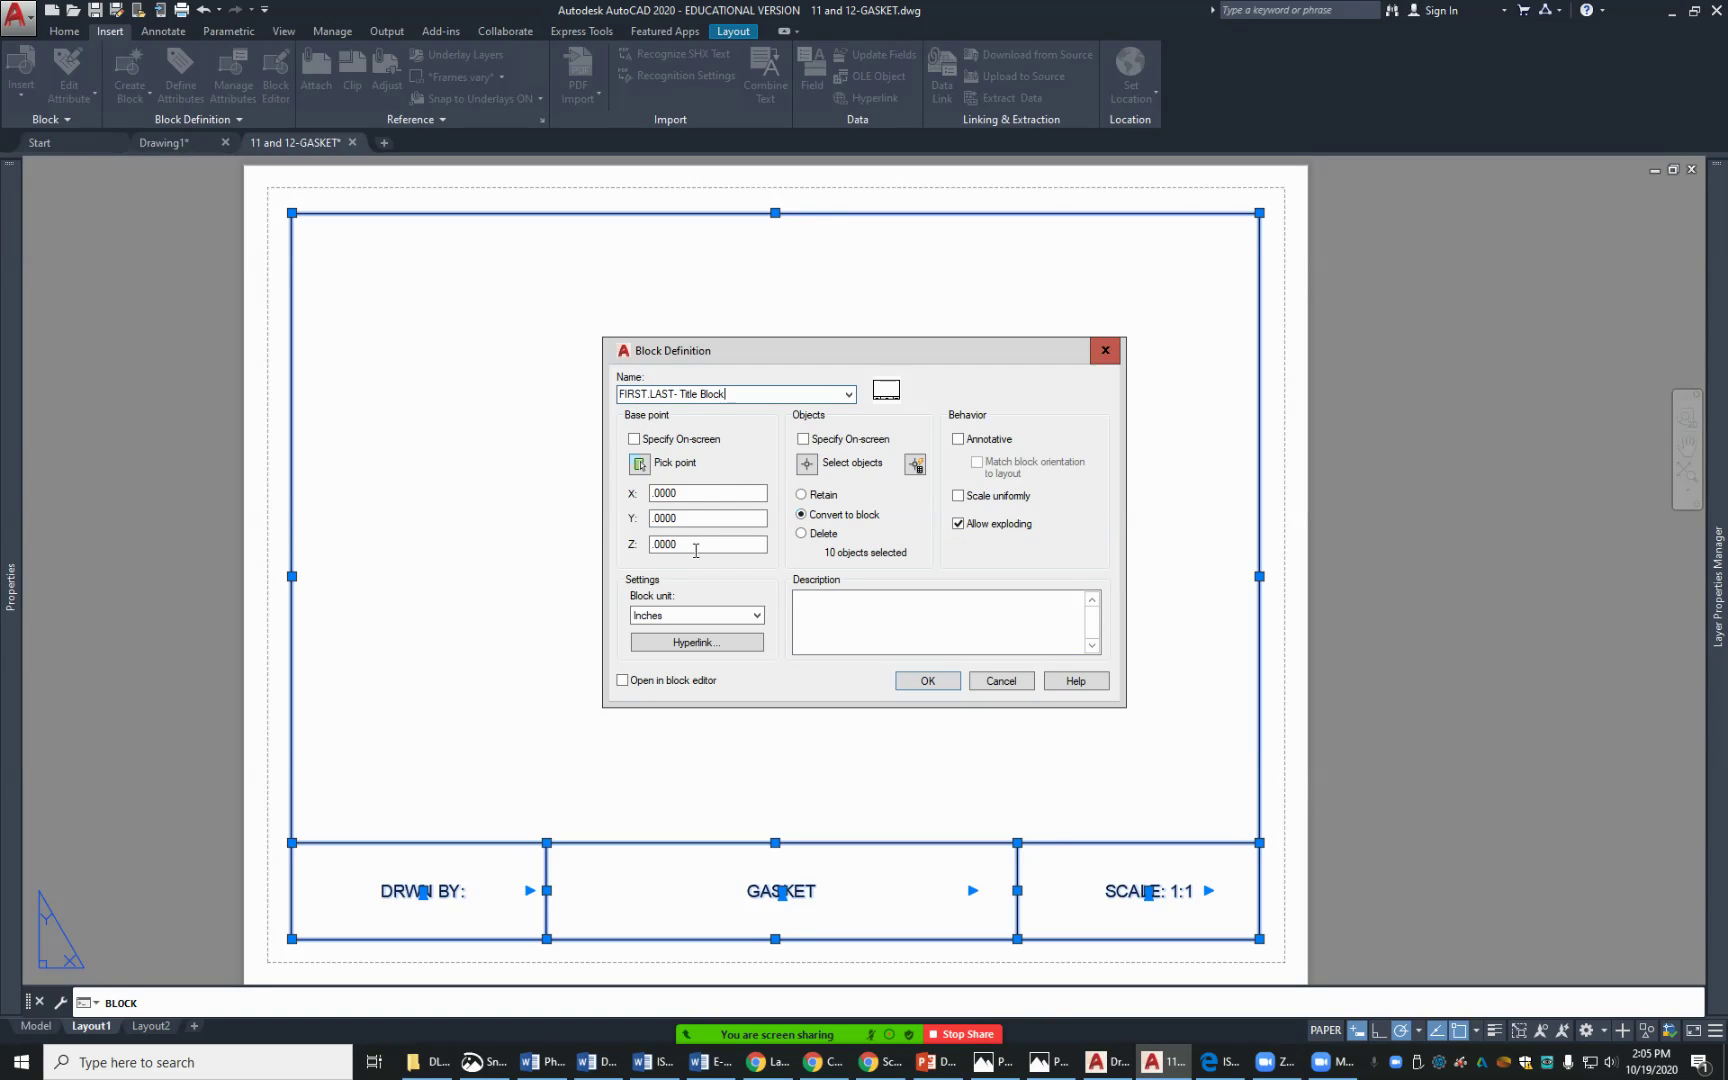
{"action": "left_click", "coordinate": [639, 464]}
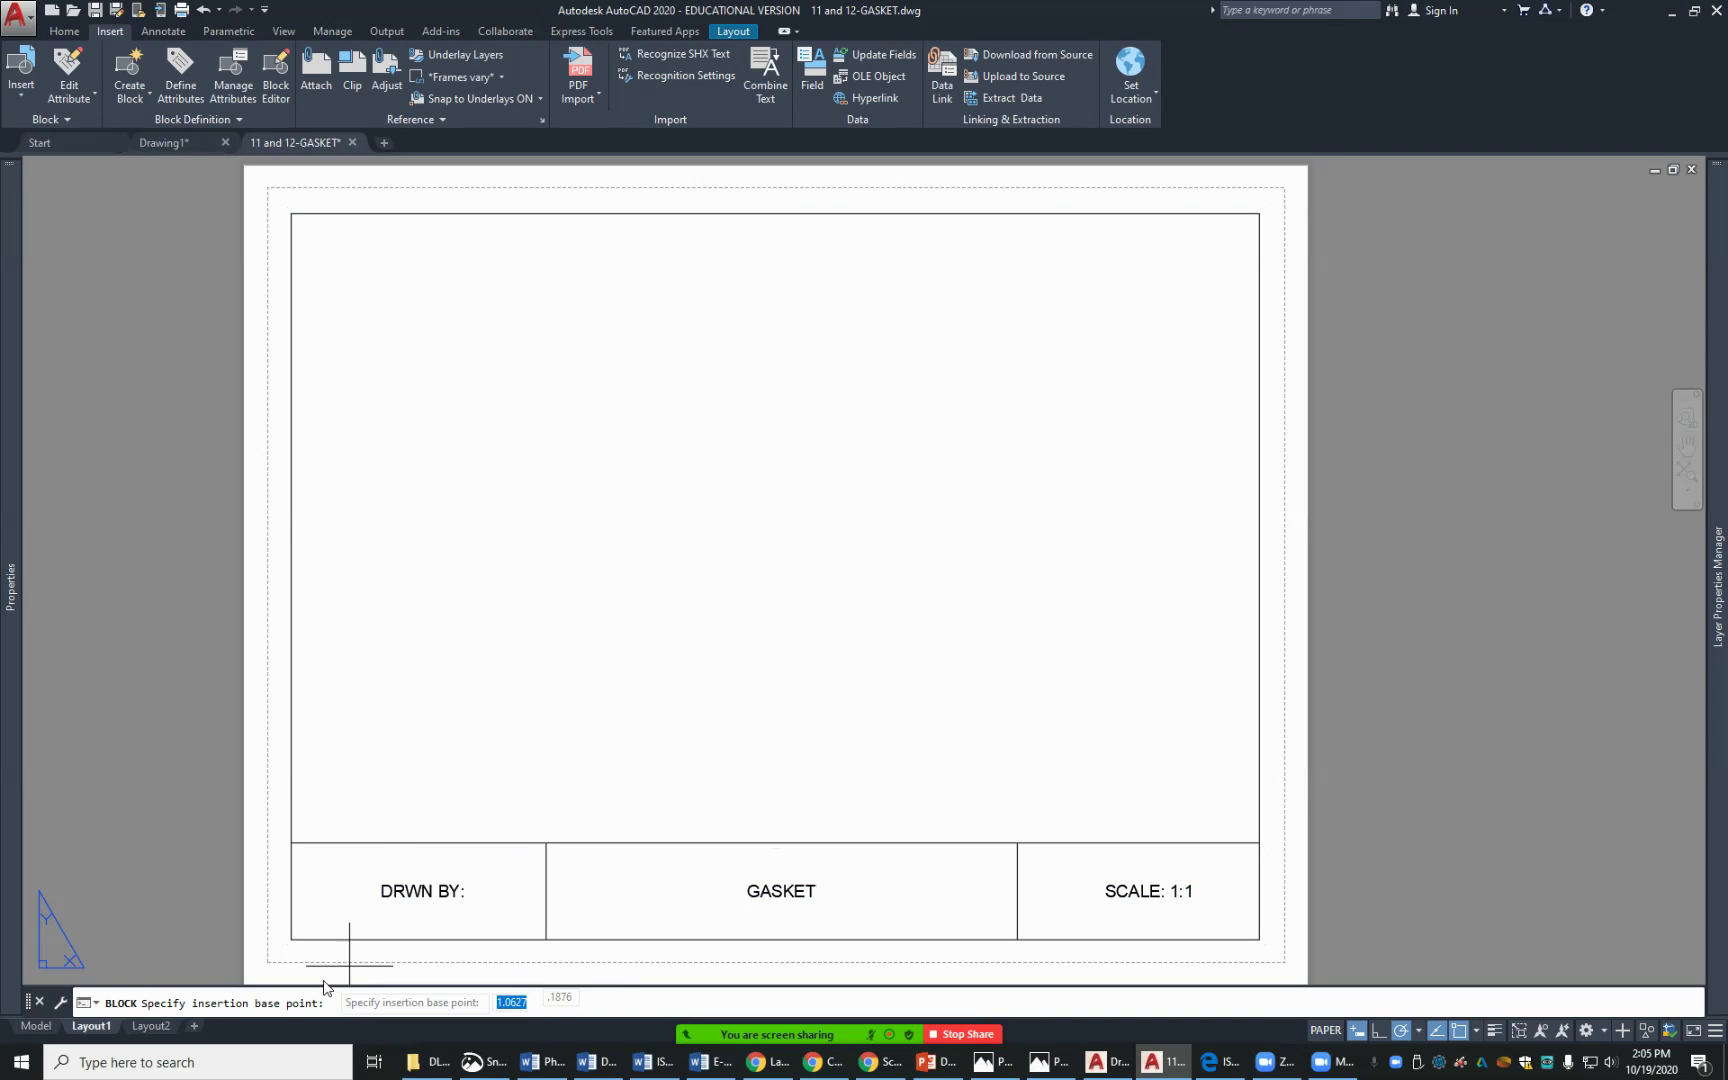
{"action": "left_click", "coordinate": [267, 963]}
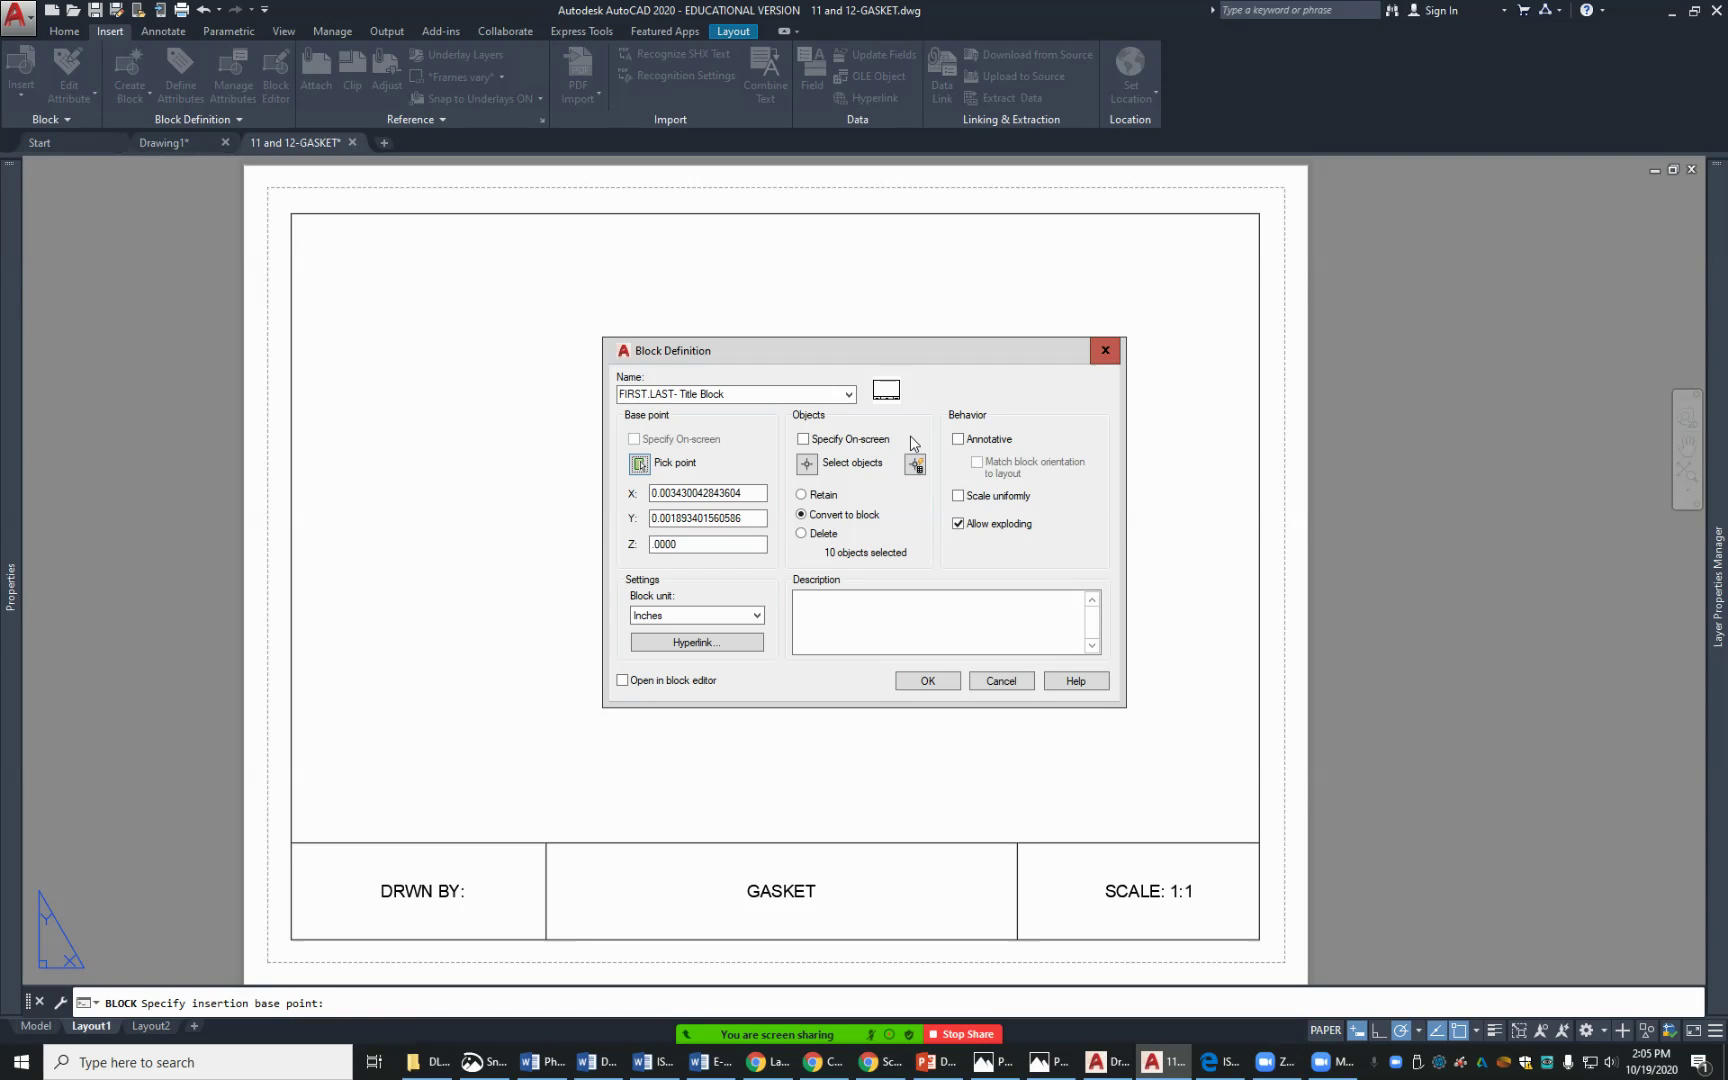
{"action": "left_click", "coordinate": [928, 681]}
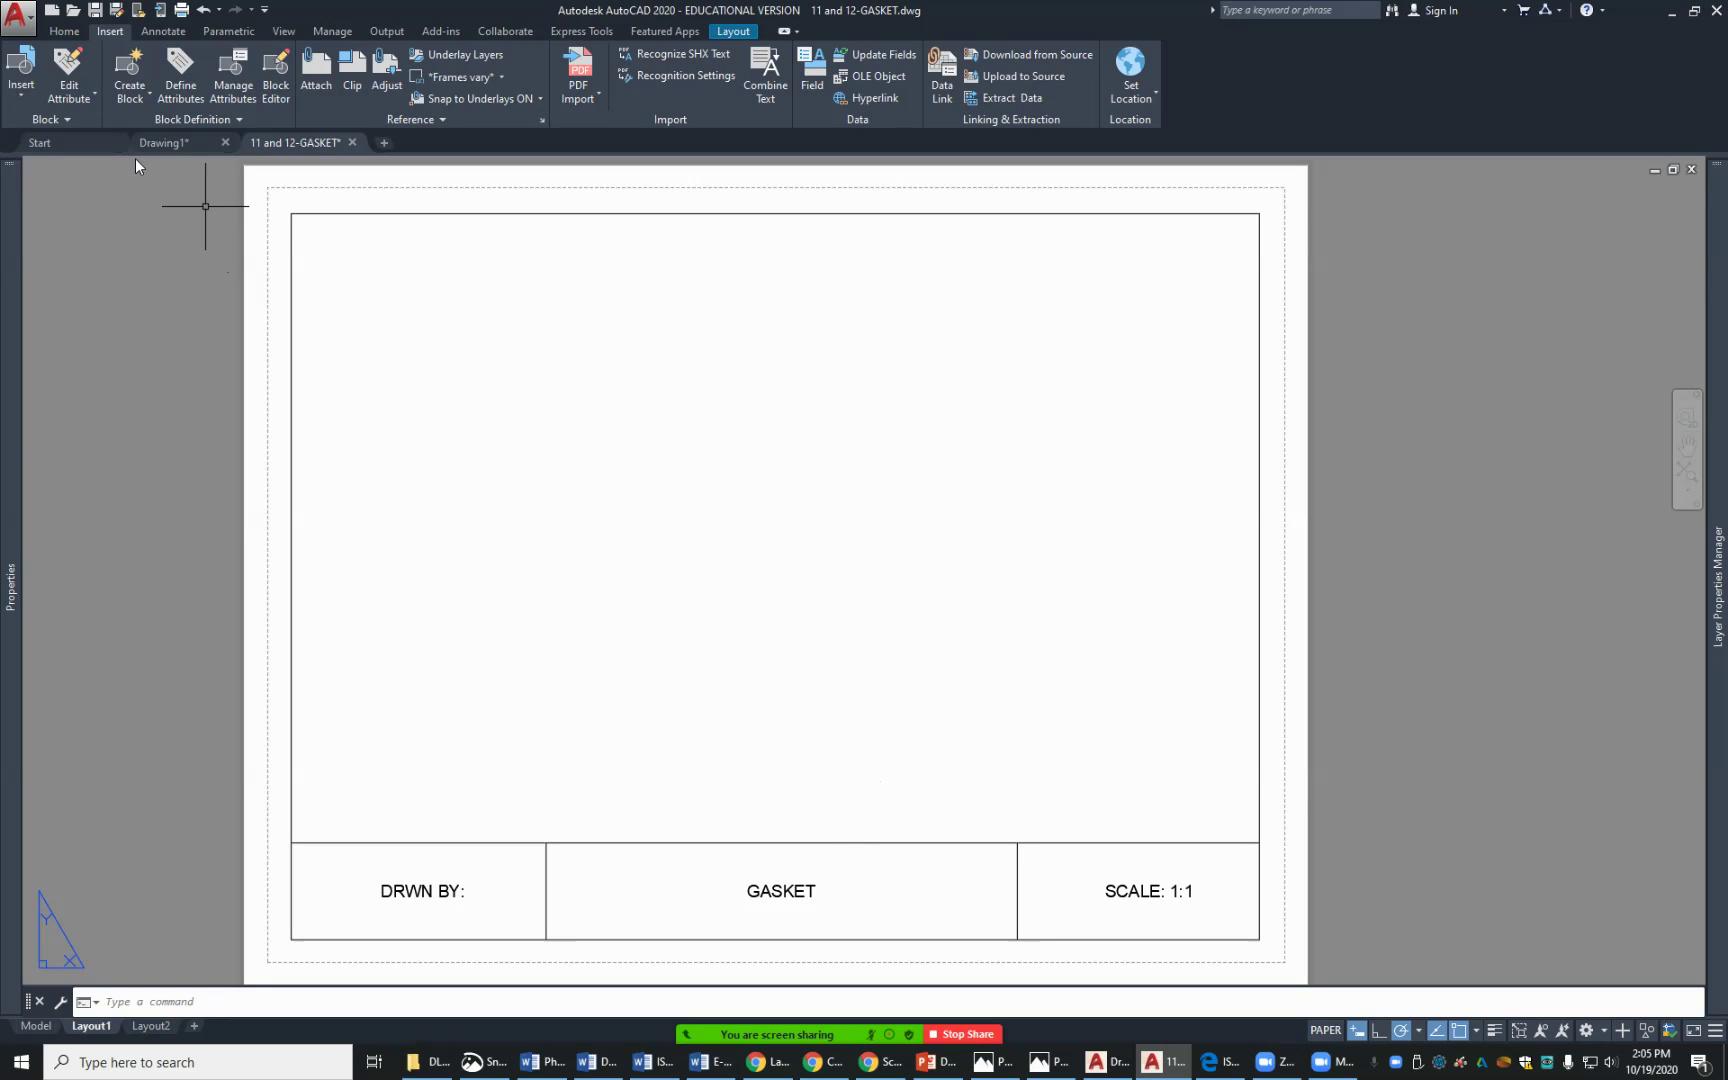
{"action": "left_click", "coordinate": [124, 67]}
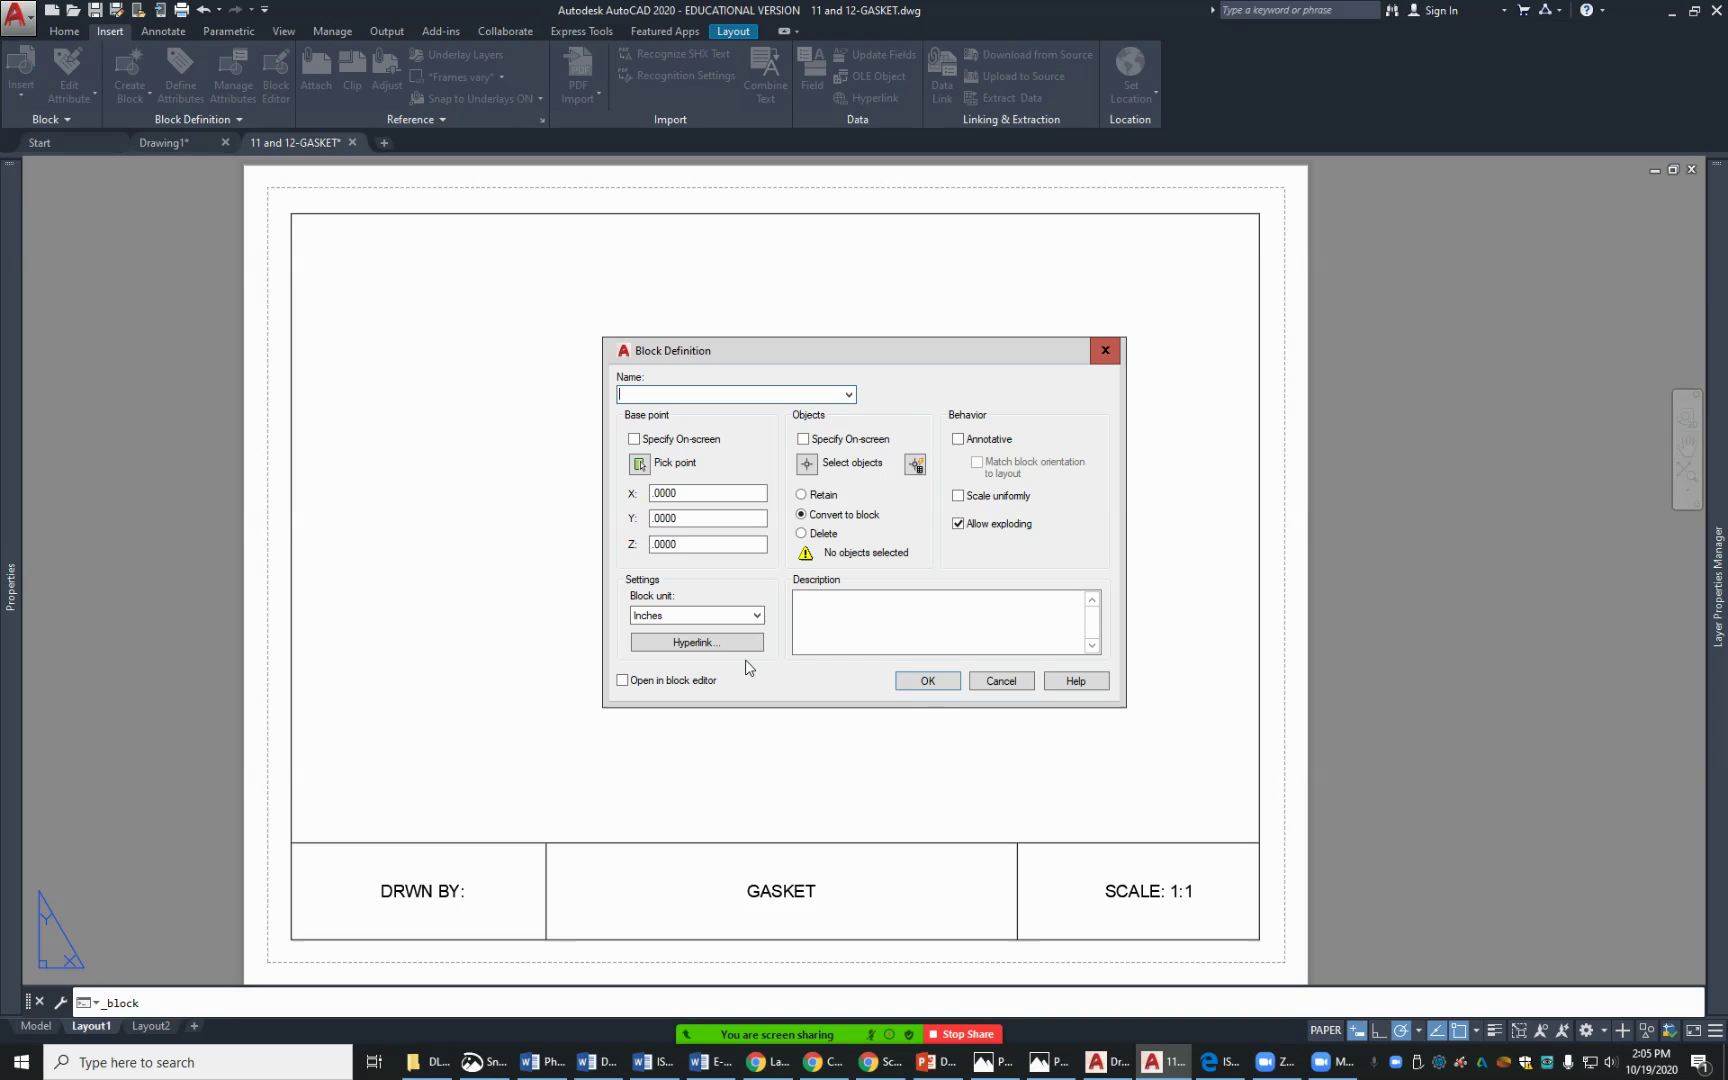
{"action": "left_click", "coordinate": [849, 395]}
{"action": "left_click", "coordinate": [849, 395]}
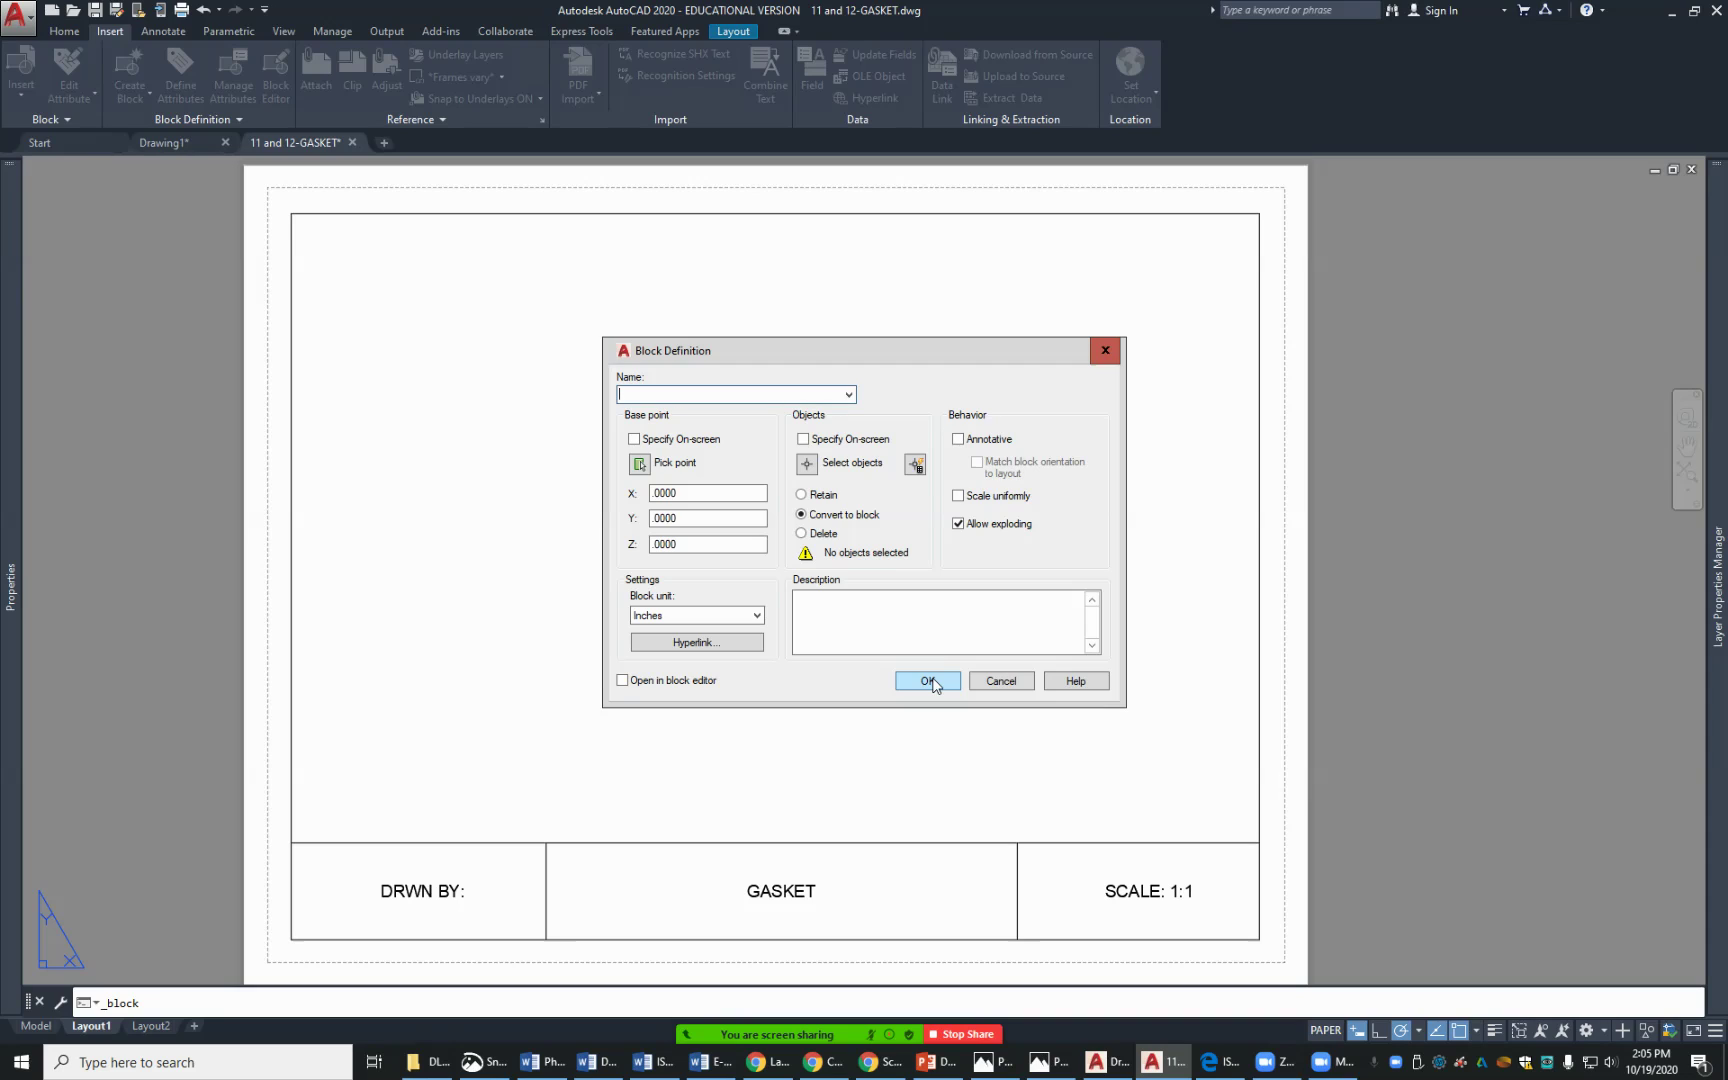
{"action": "left_click", "coordinate": [928, 681]}
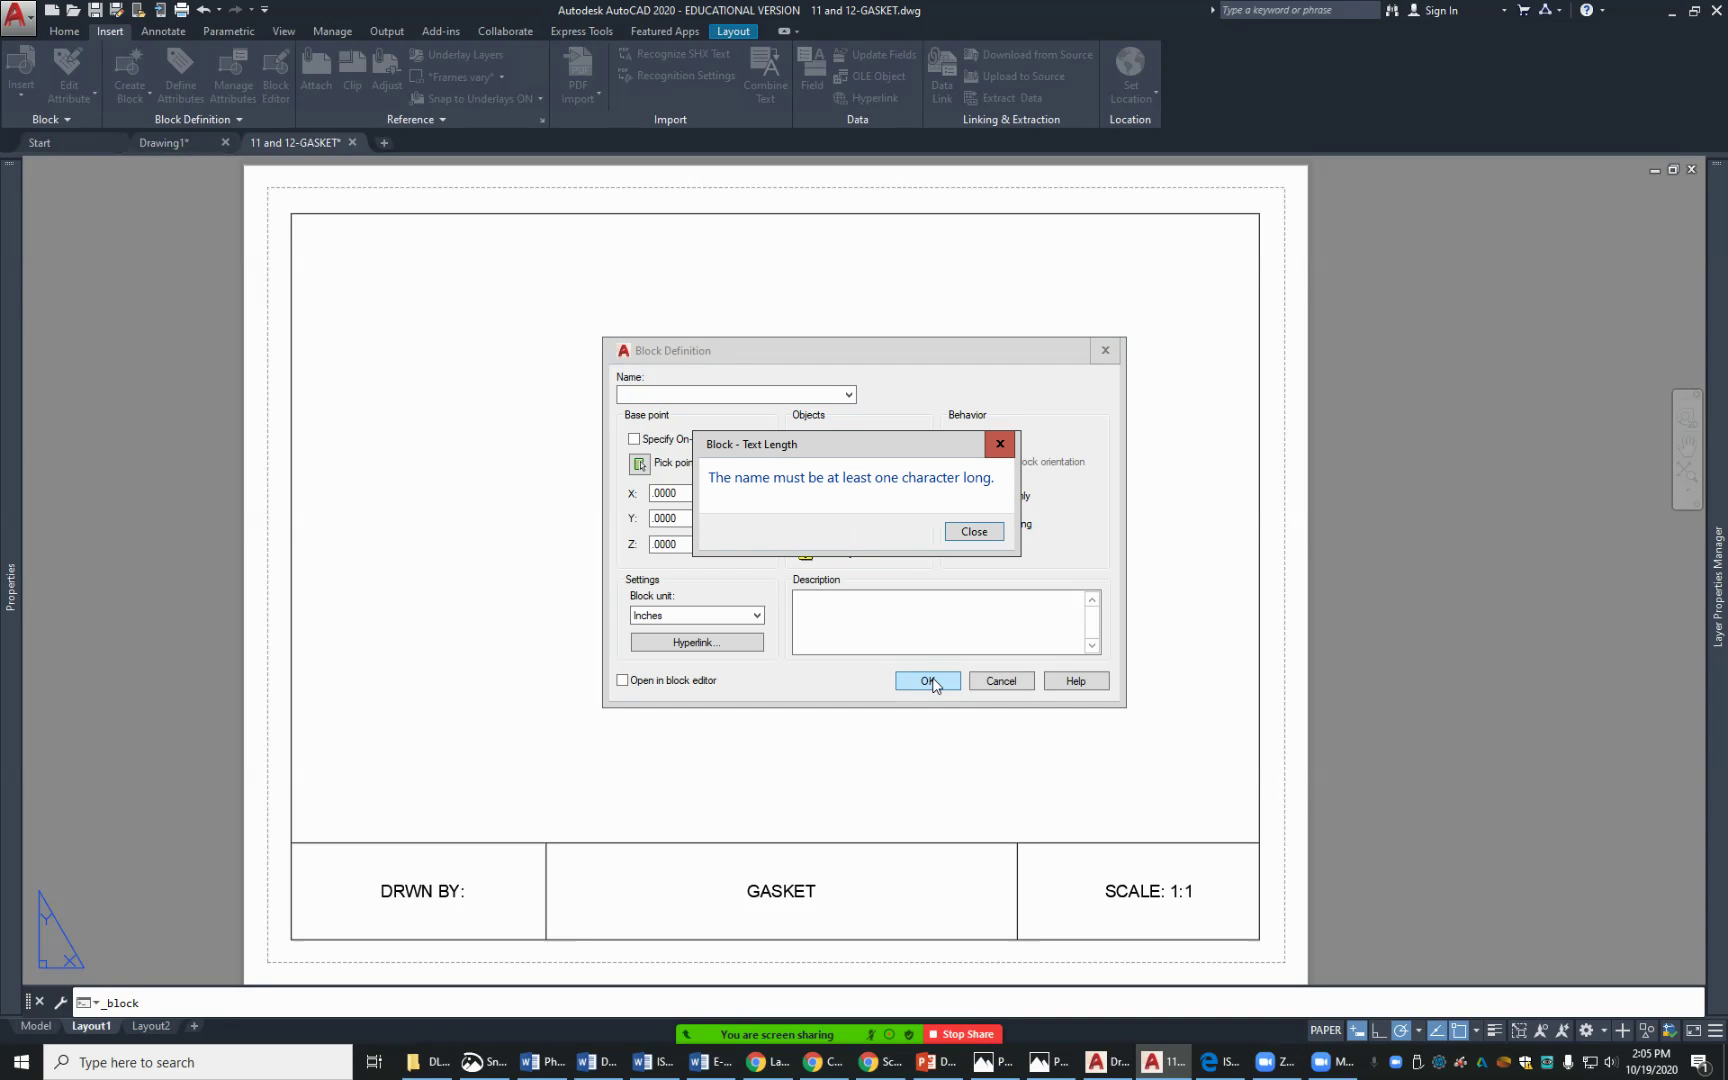
{"action": "left_click", "coordinate": [977, 535]}
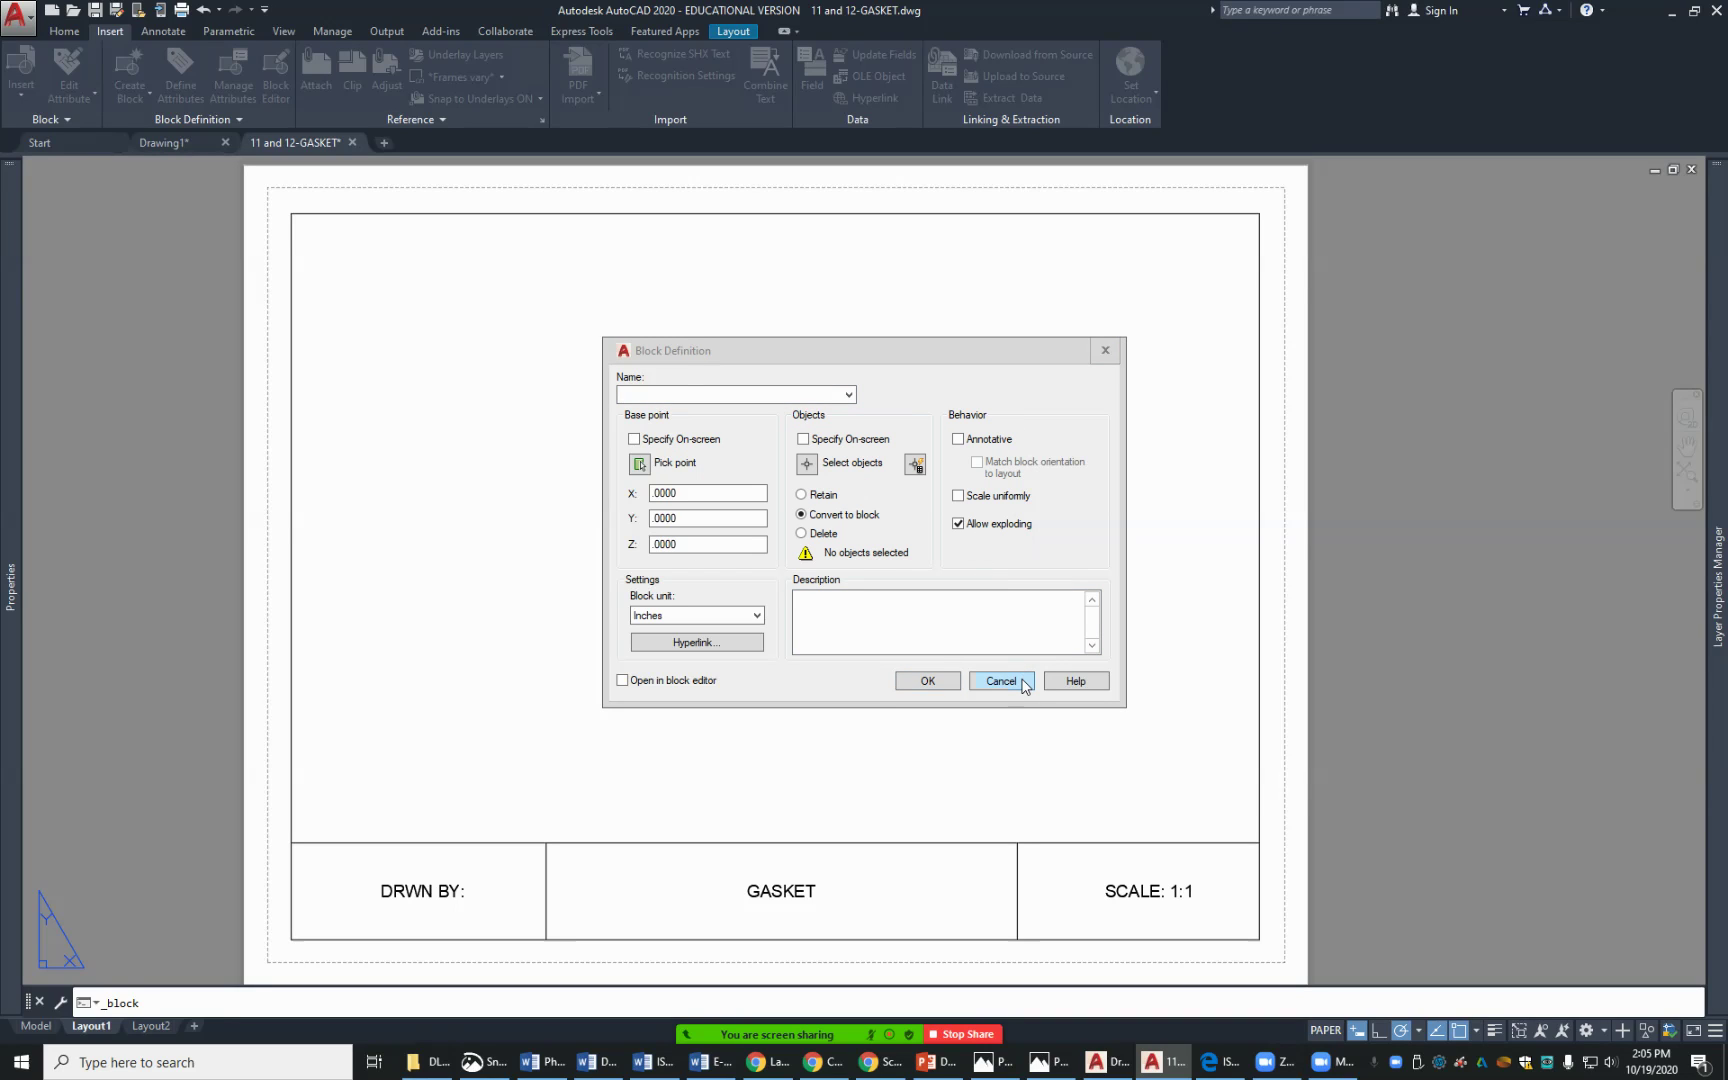
{"action": "left_click", "coordinate": [1001, 681]}
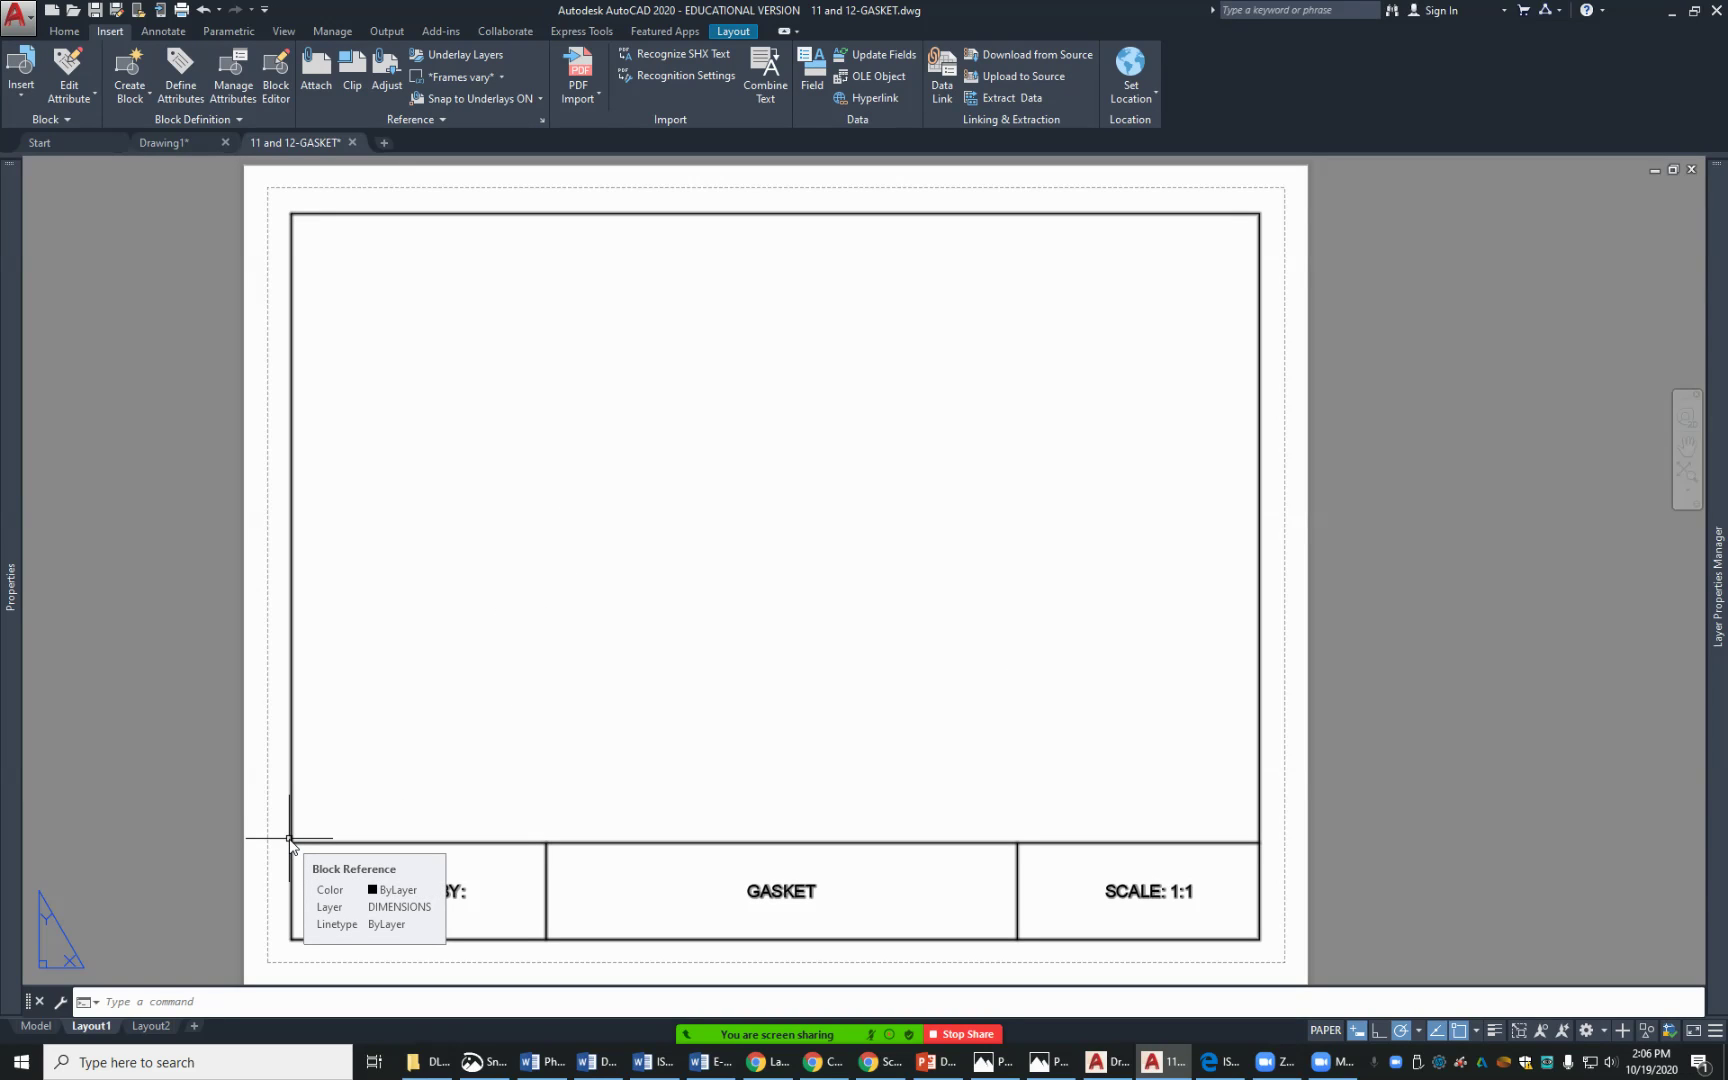
{"action": "left_click", "coordinate": [291, 291]}
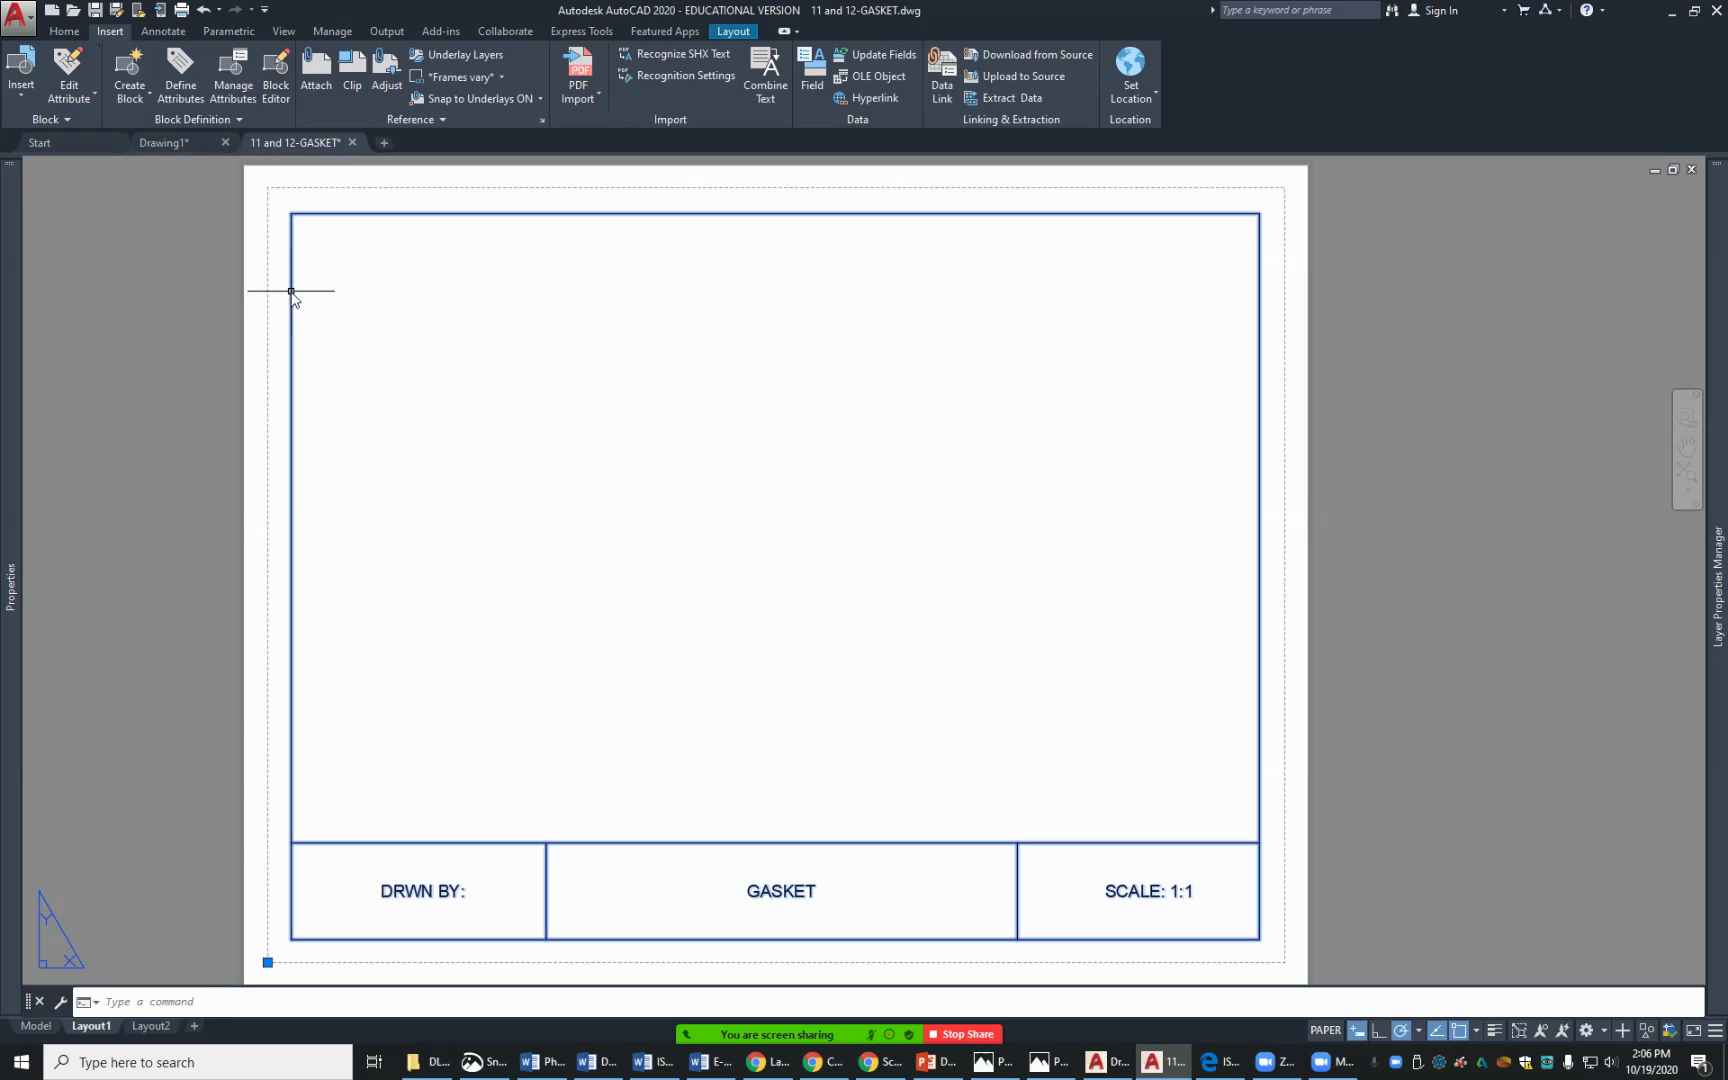
{"action": "left_click", "coordinate": [64, 62]}
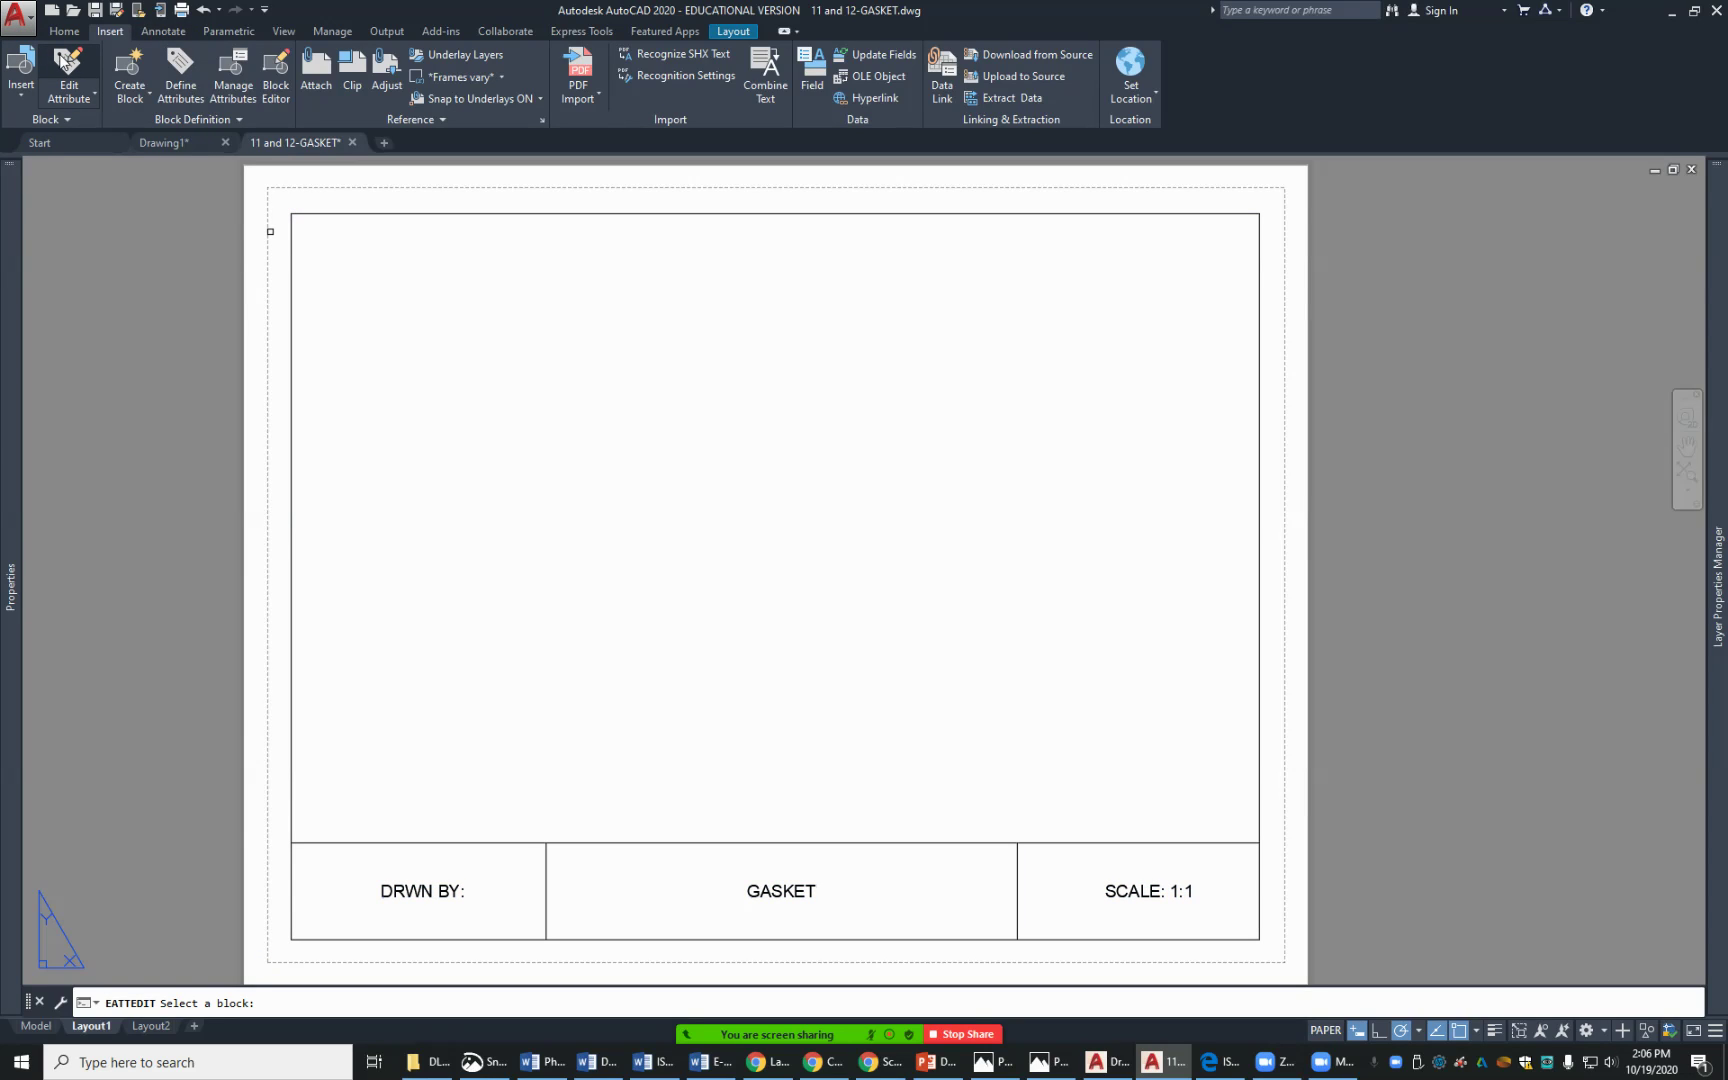
{"action": "left_click", "coordinate": [75, 97]}
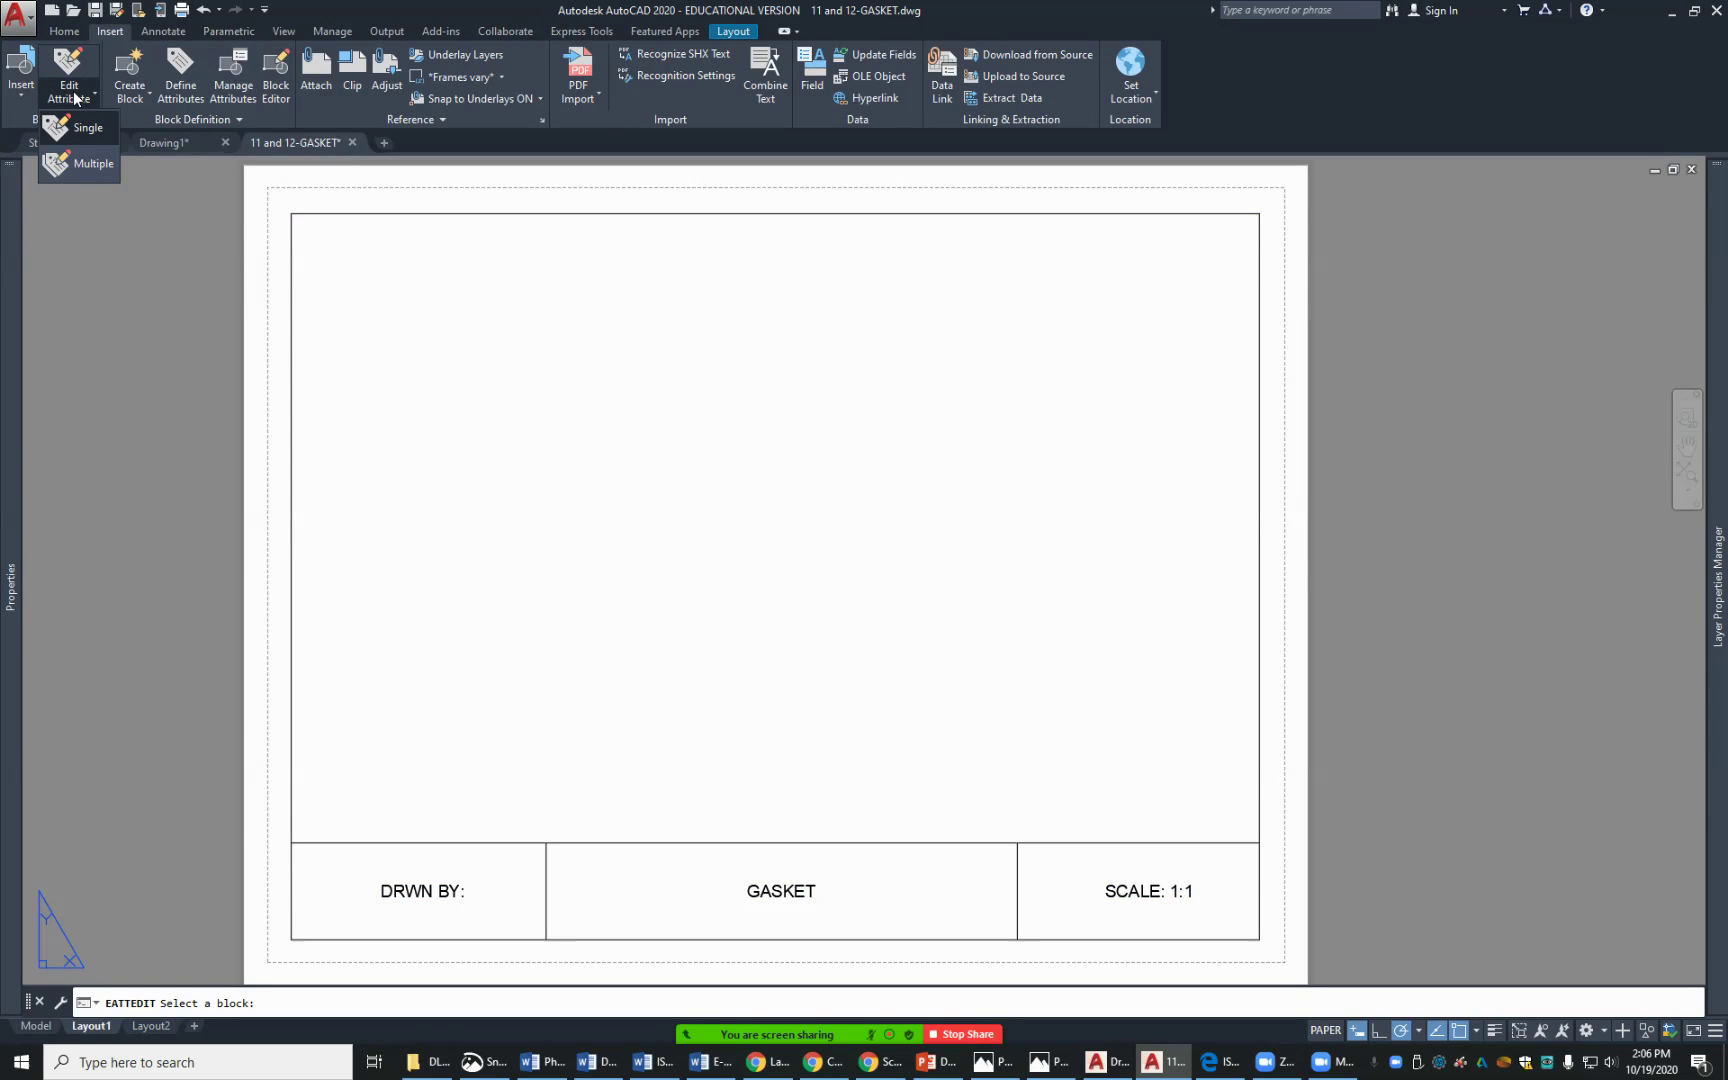
{"action": "left_click", "coordinate": [22, 102]}
{"action": "left_click", "coordinate": [20, 98]}
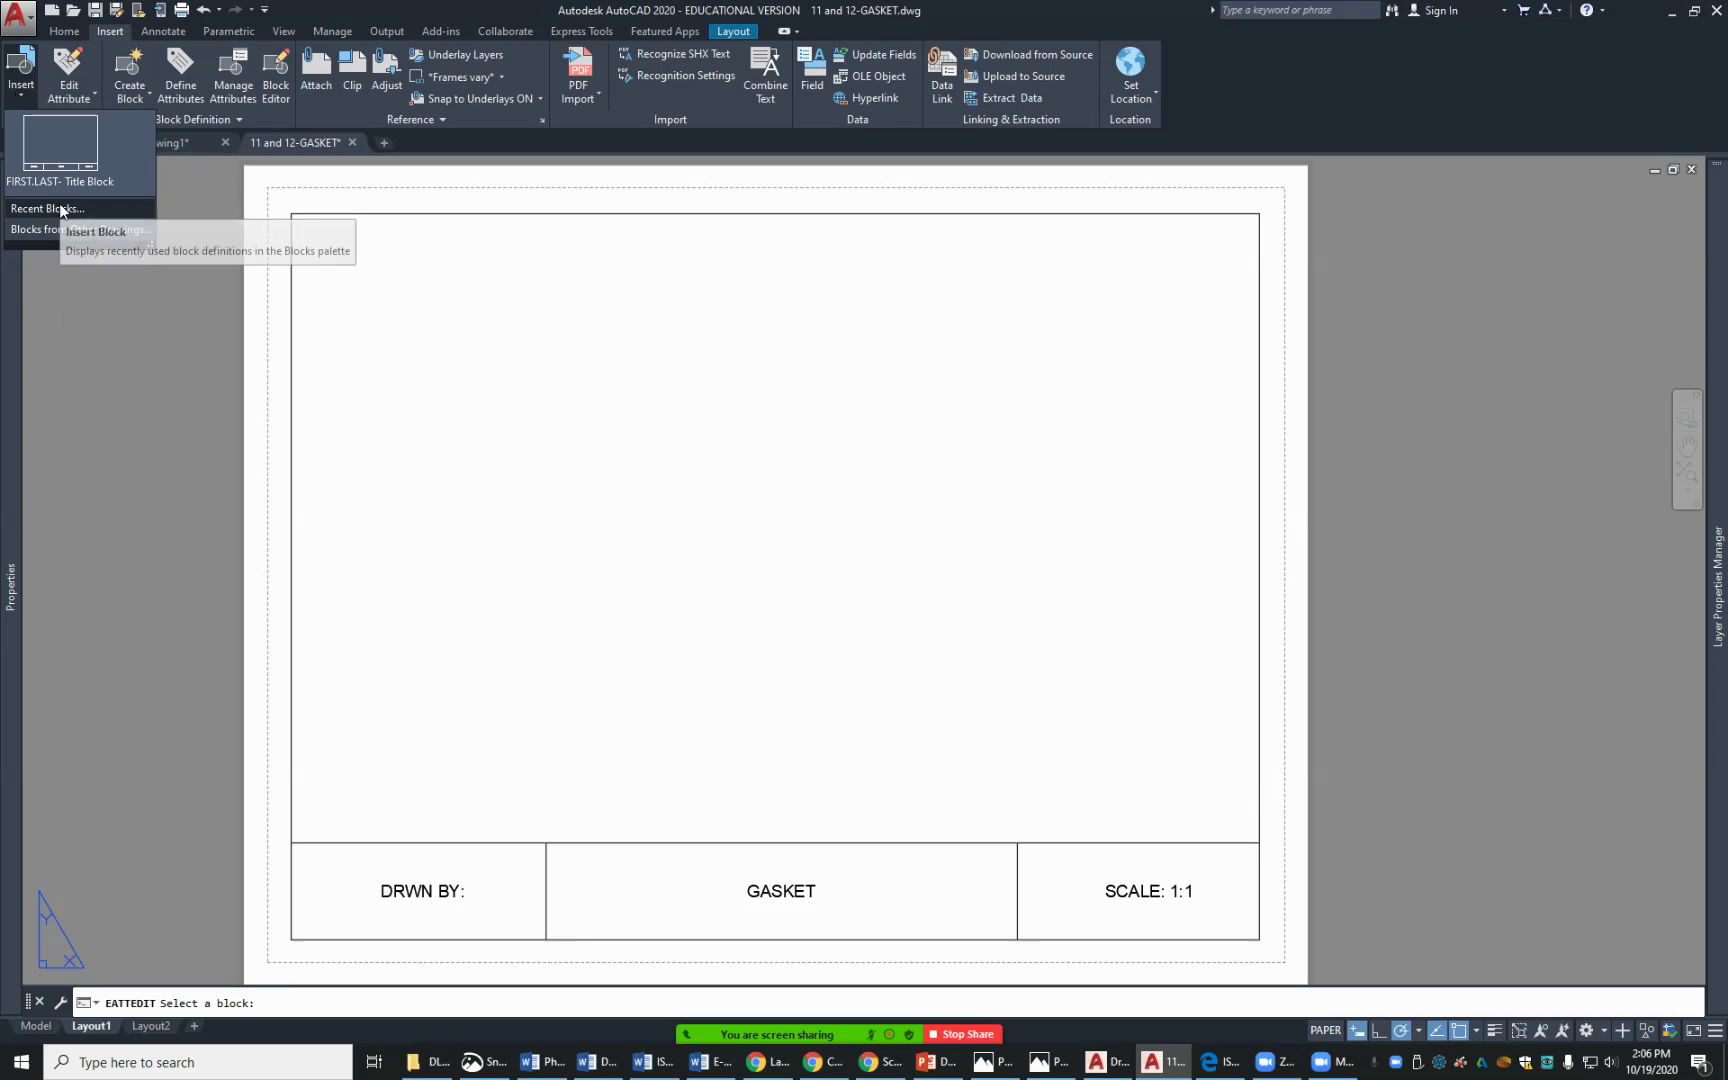
{"action": "key", "text": "Escape"}
{"action": "key", "text": "Escape"}
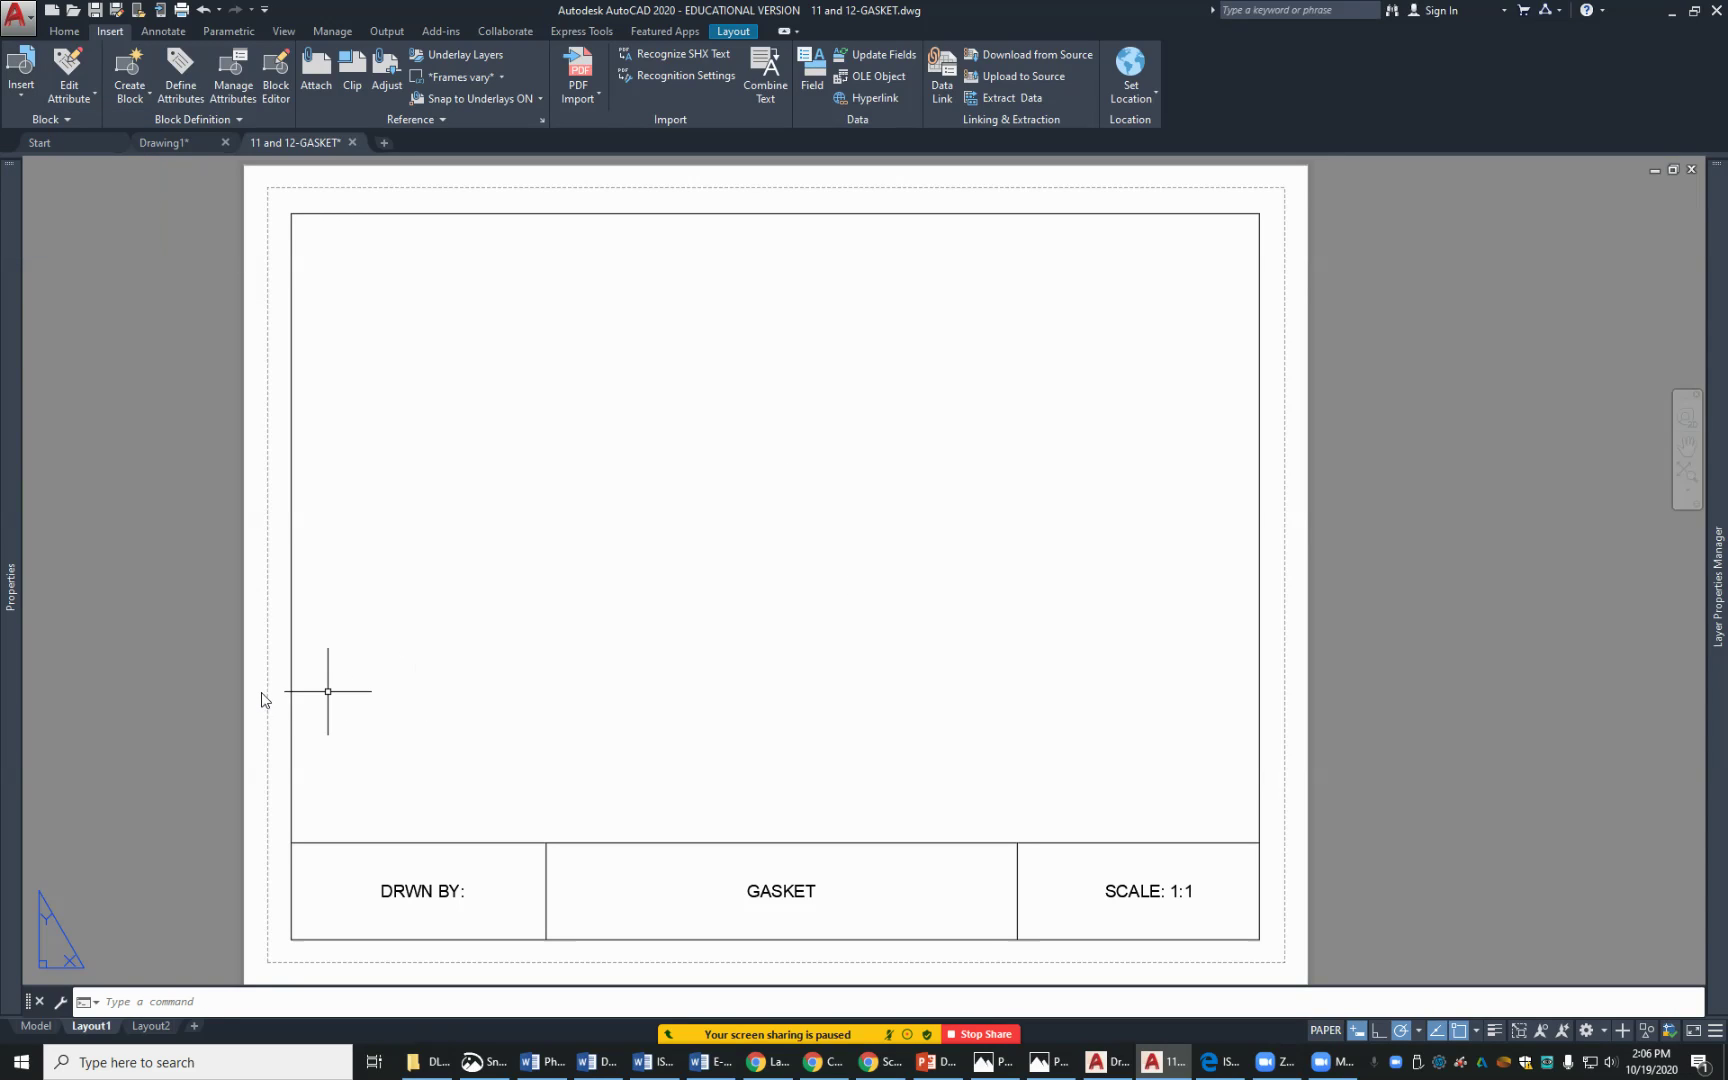
Delete the title block from the layout and reinsert "FIRST.LAST- Title Block" at the printable area's lower-left corner
{"action": "left_click", "coordinate": [290, 703]}
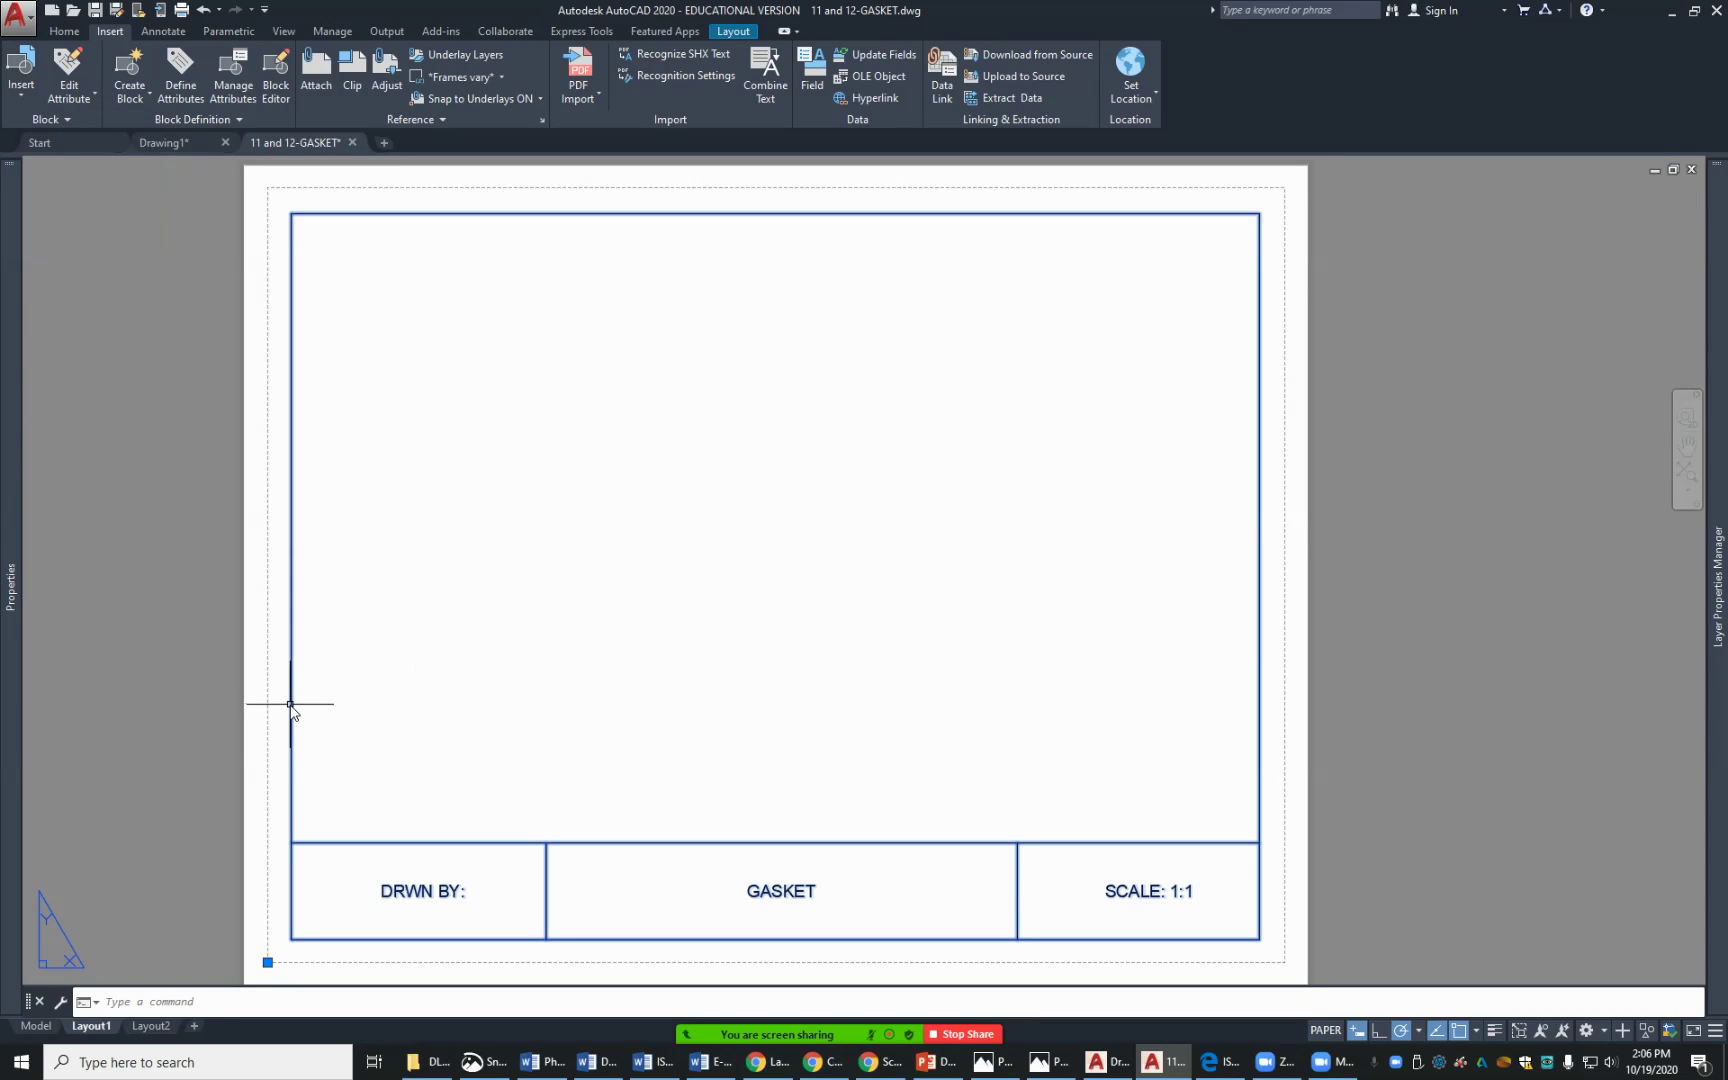
{"action": "key", "text": "Delete"}
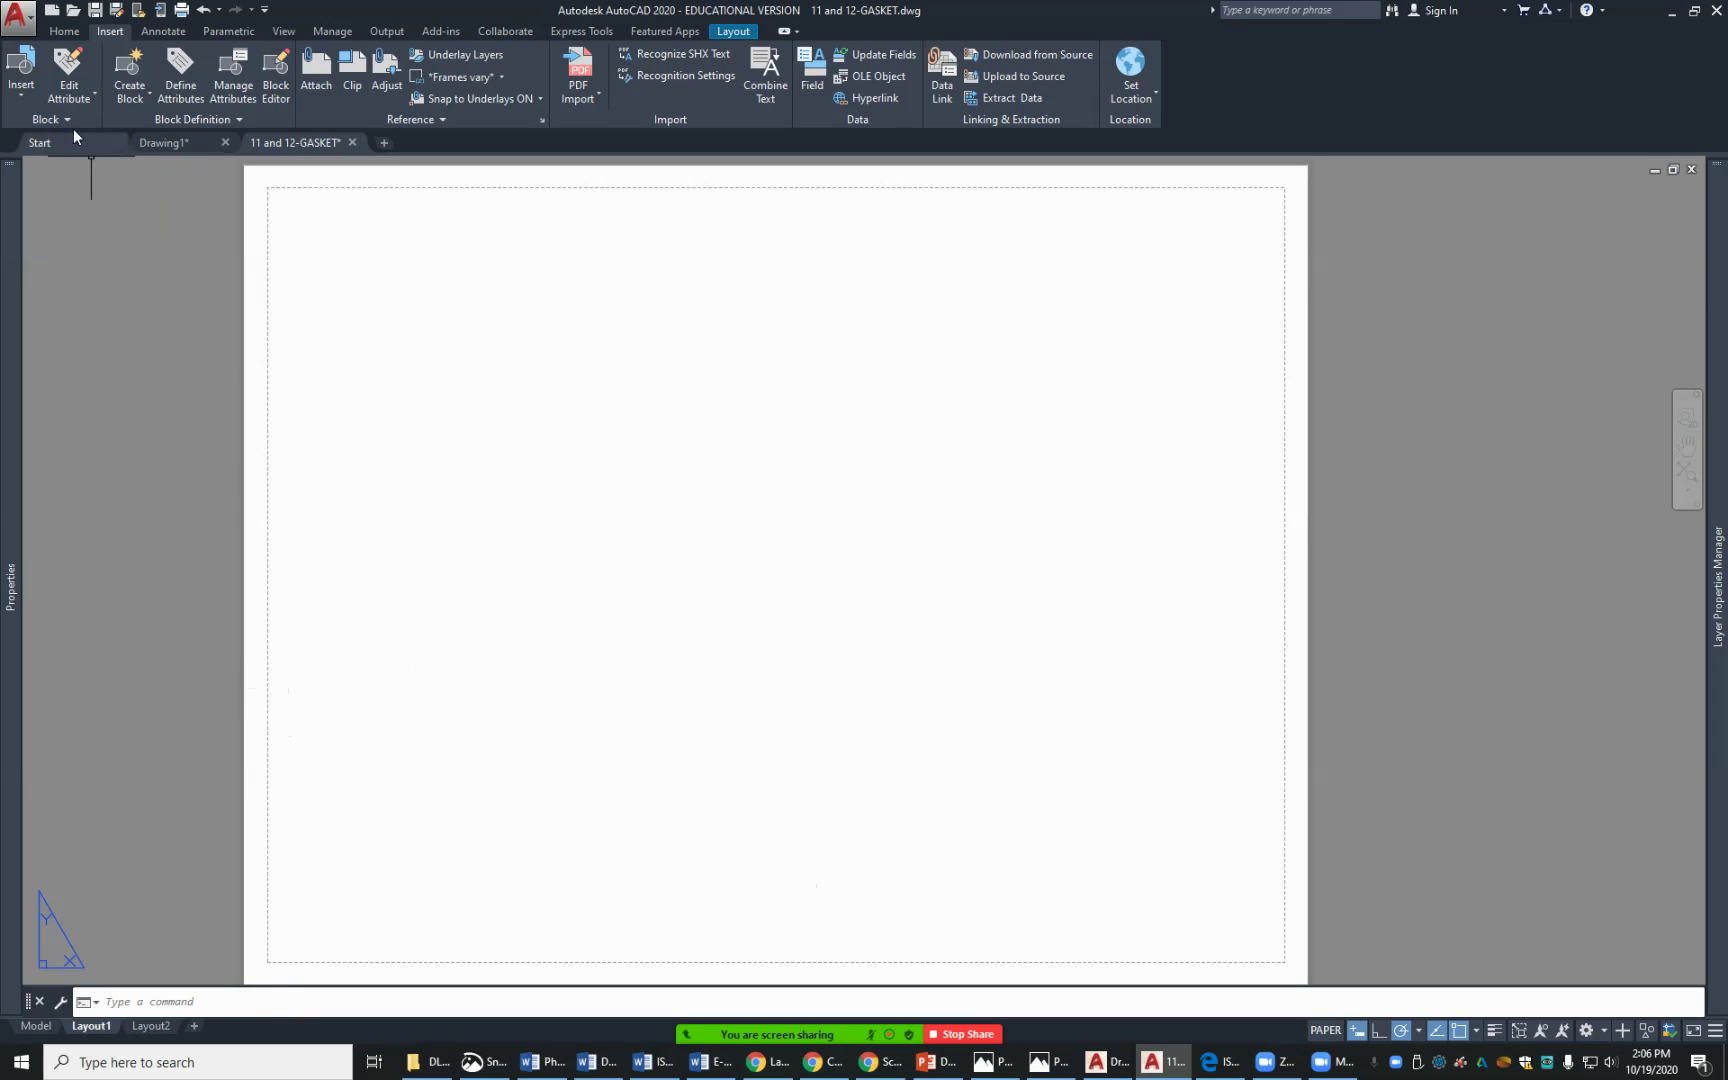
{"action": "left_click", "coordinate": [21, 72]}
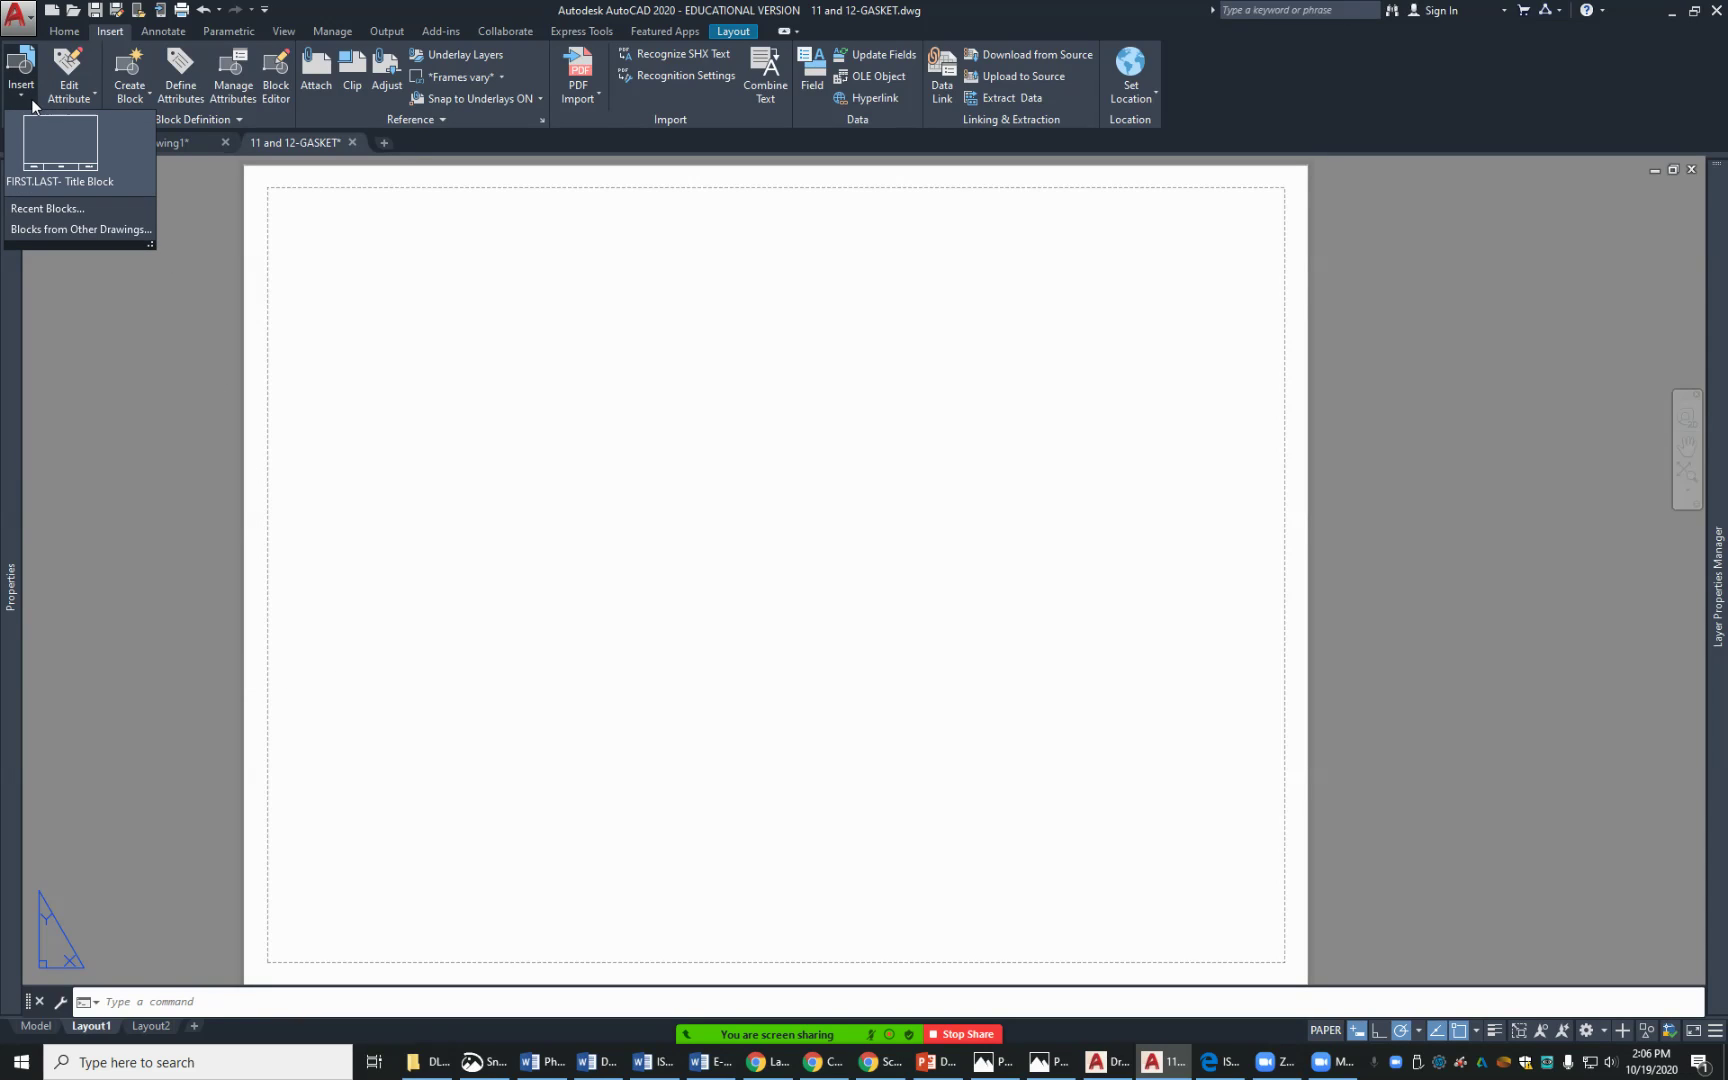
{"action": "left_click", "coordinate": [65, 163]}
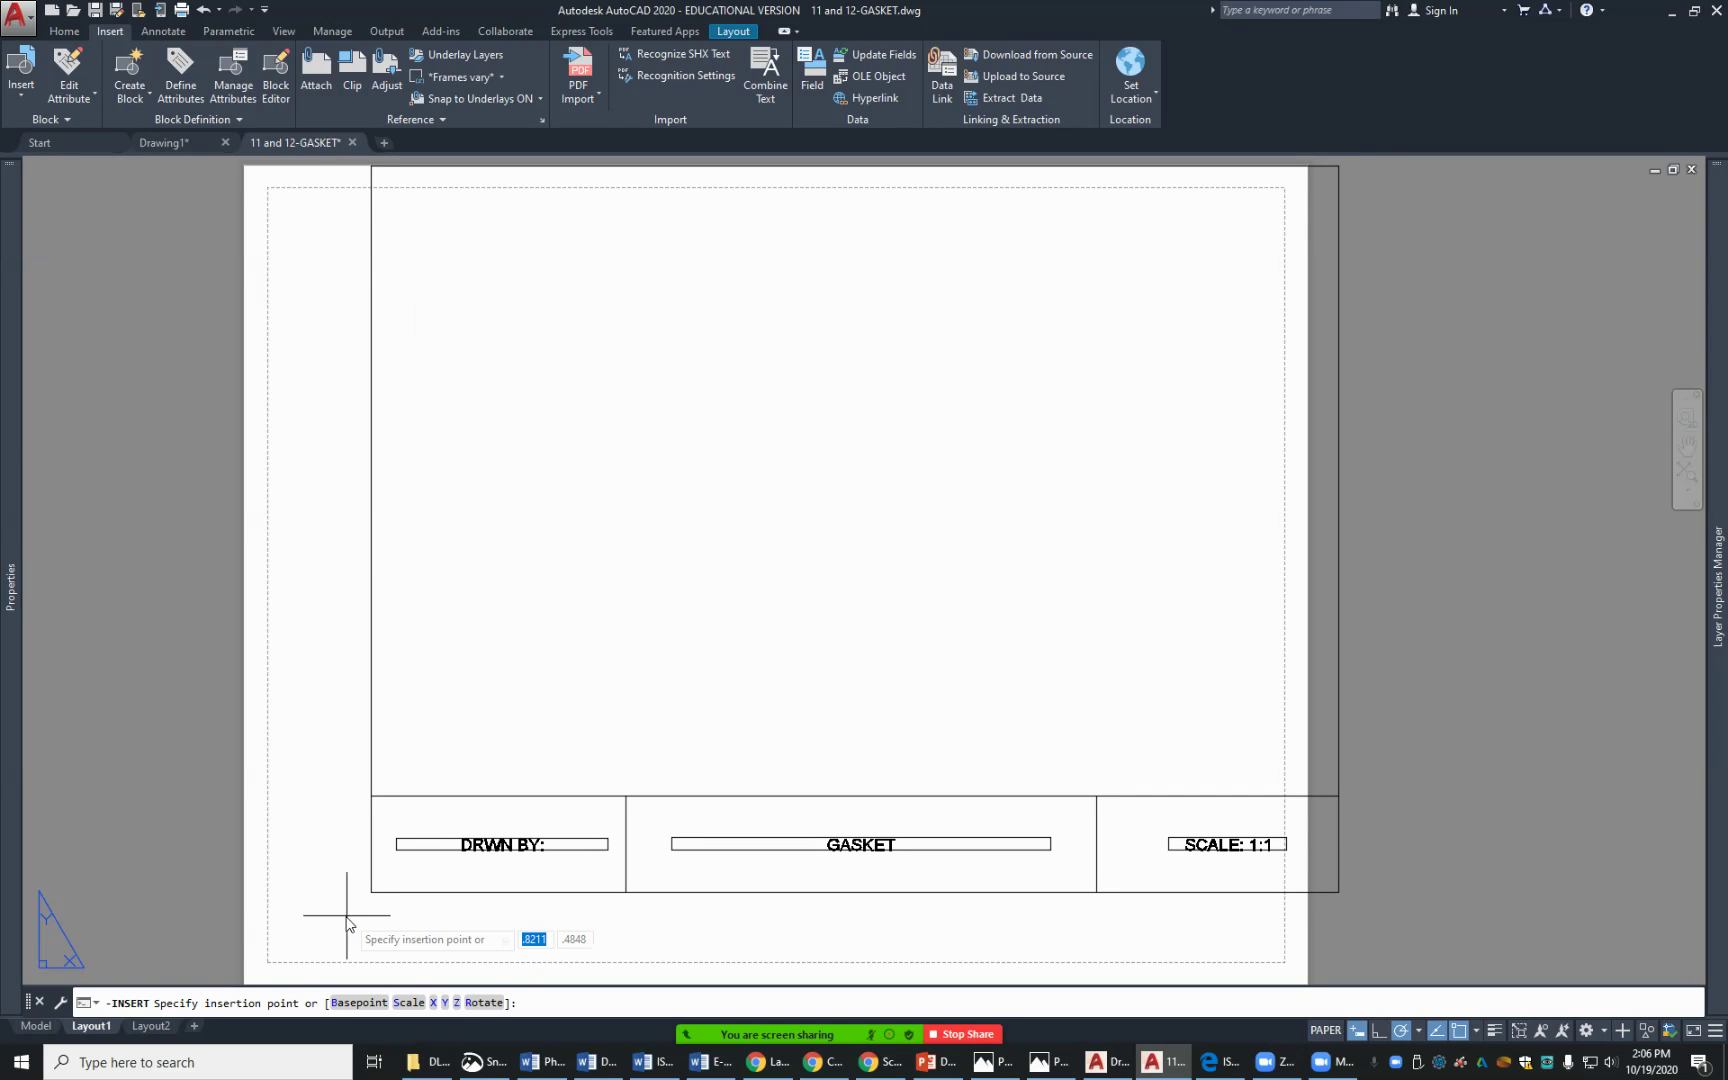
{"action": "left_click", "coordinate": [267, 963]}
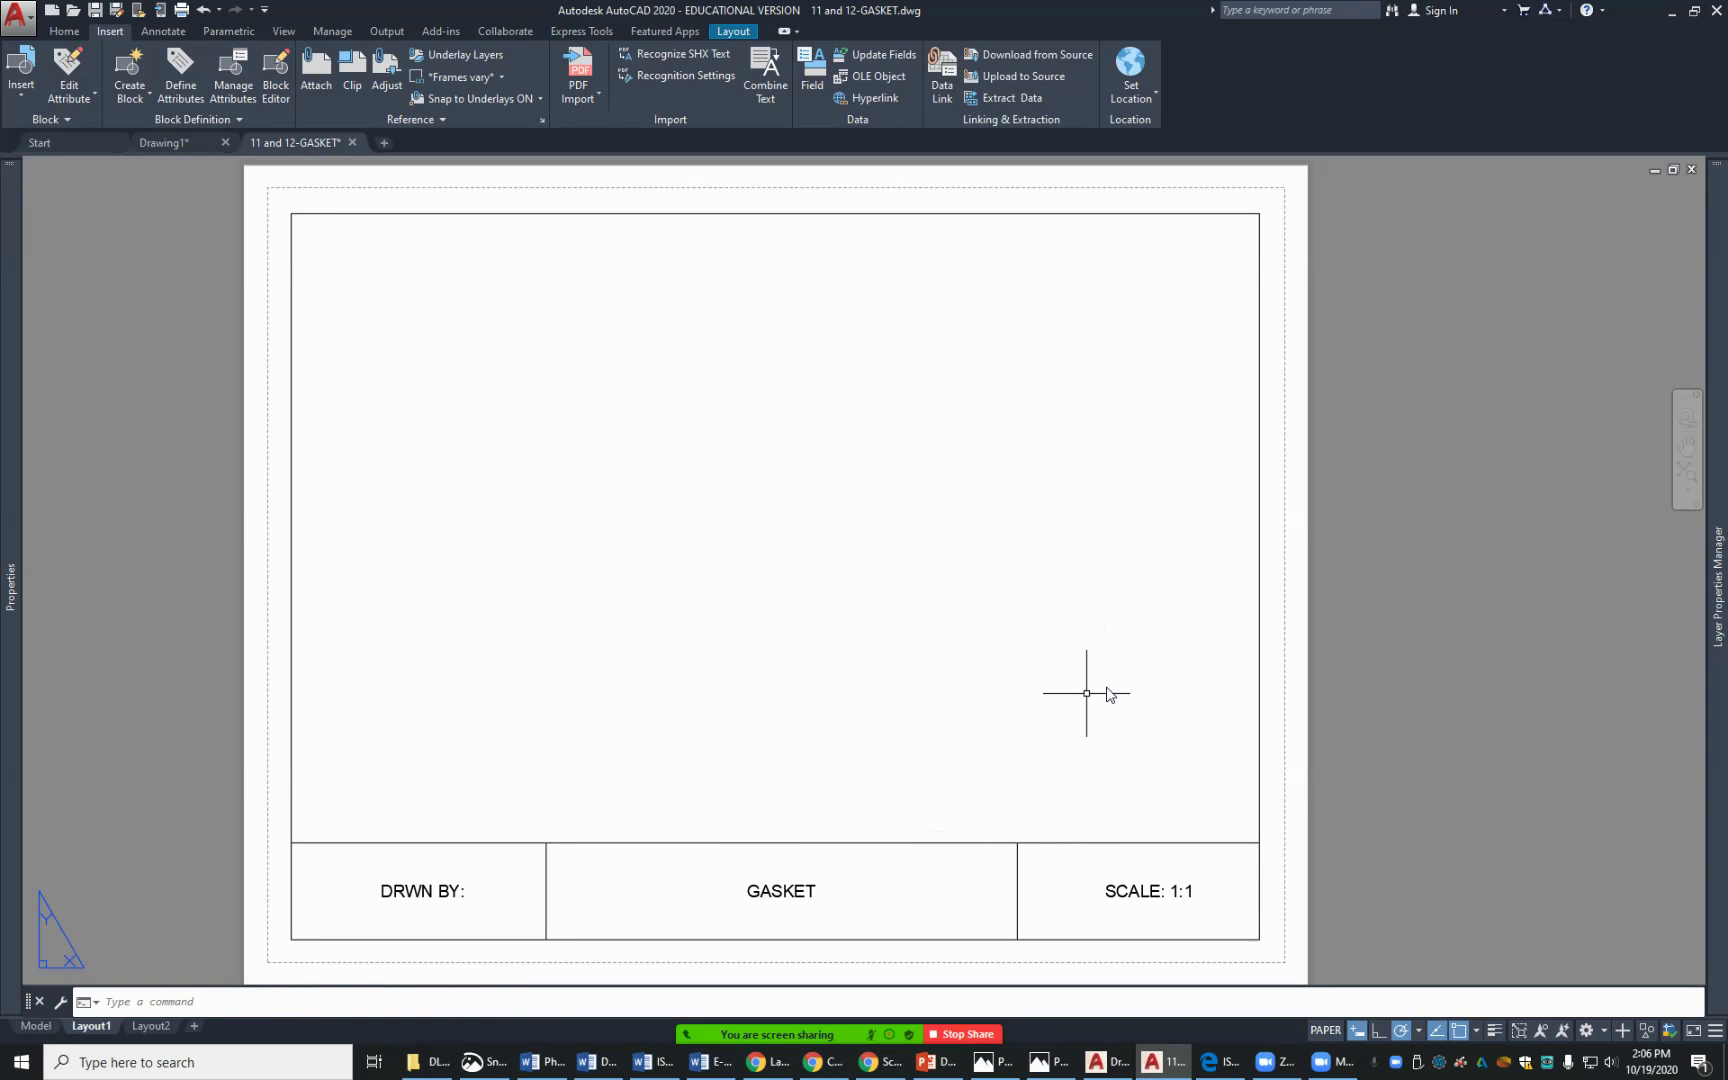
Explode the inserted title block on the layout into separate objects
{"action": "left_click", "coordinate": [943, 842]}
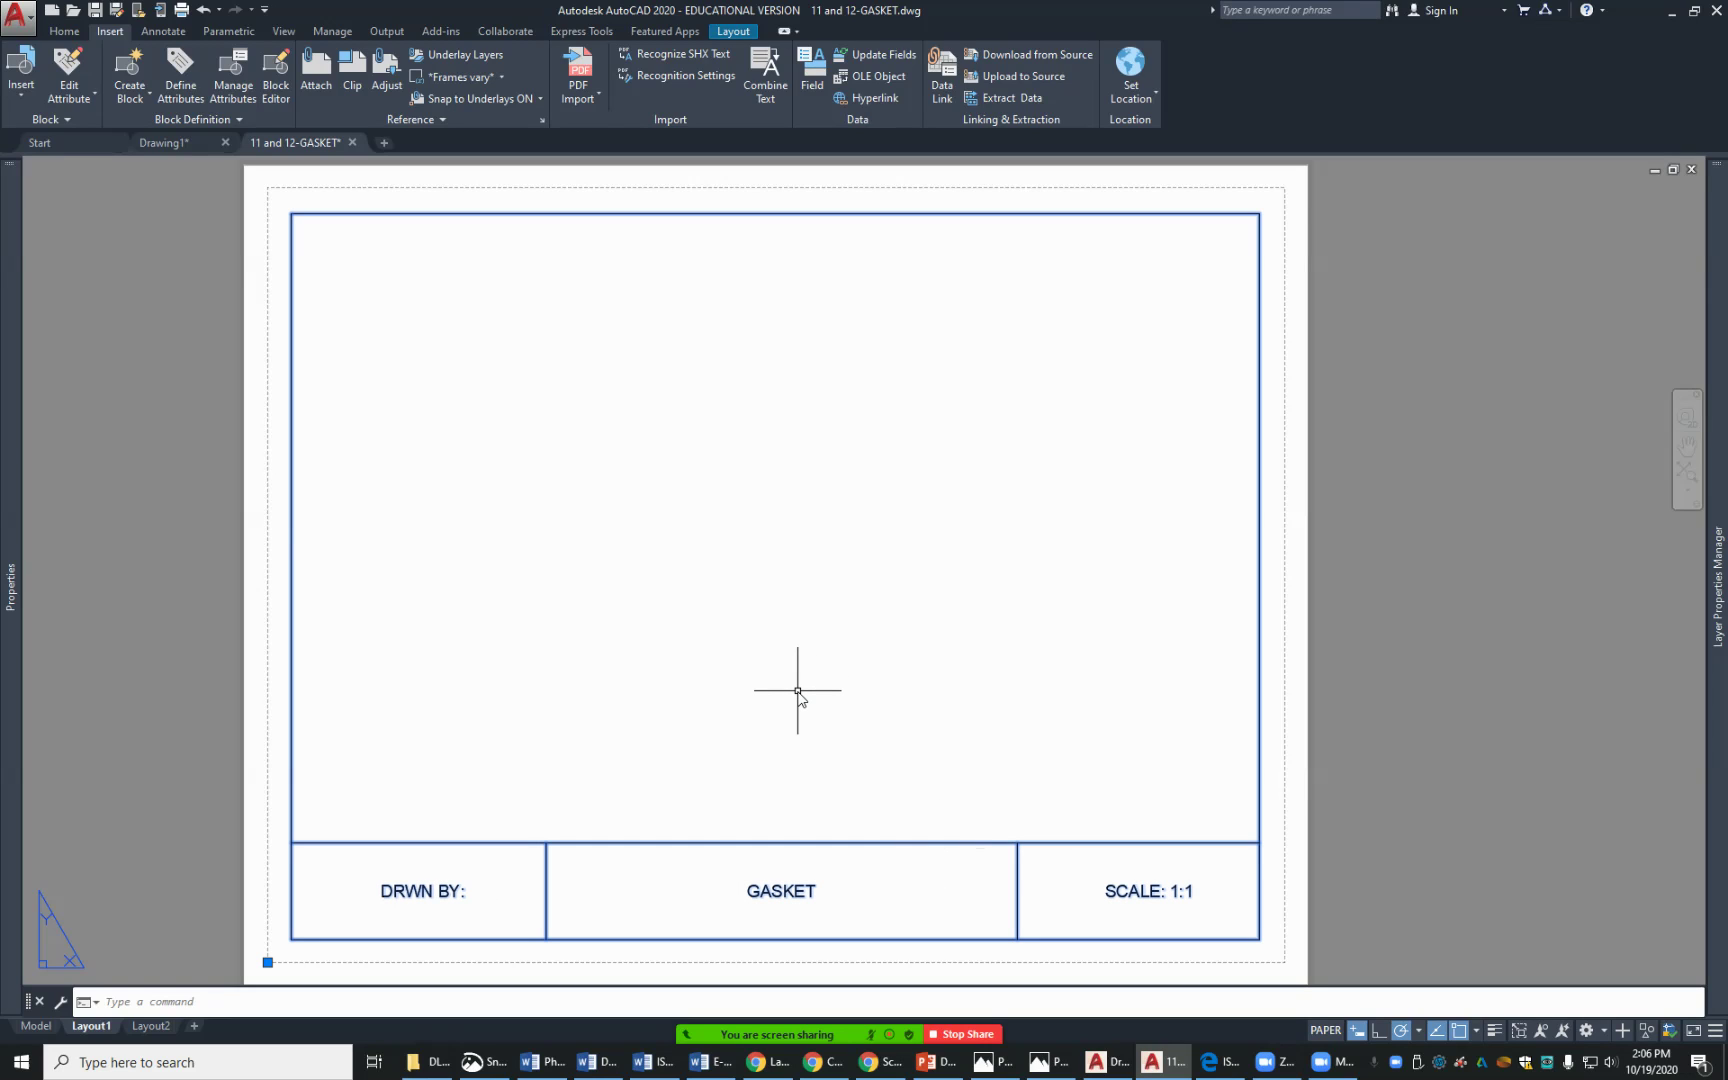
{"action": "type", "text": "x"}
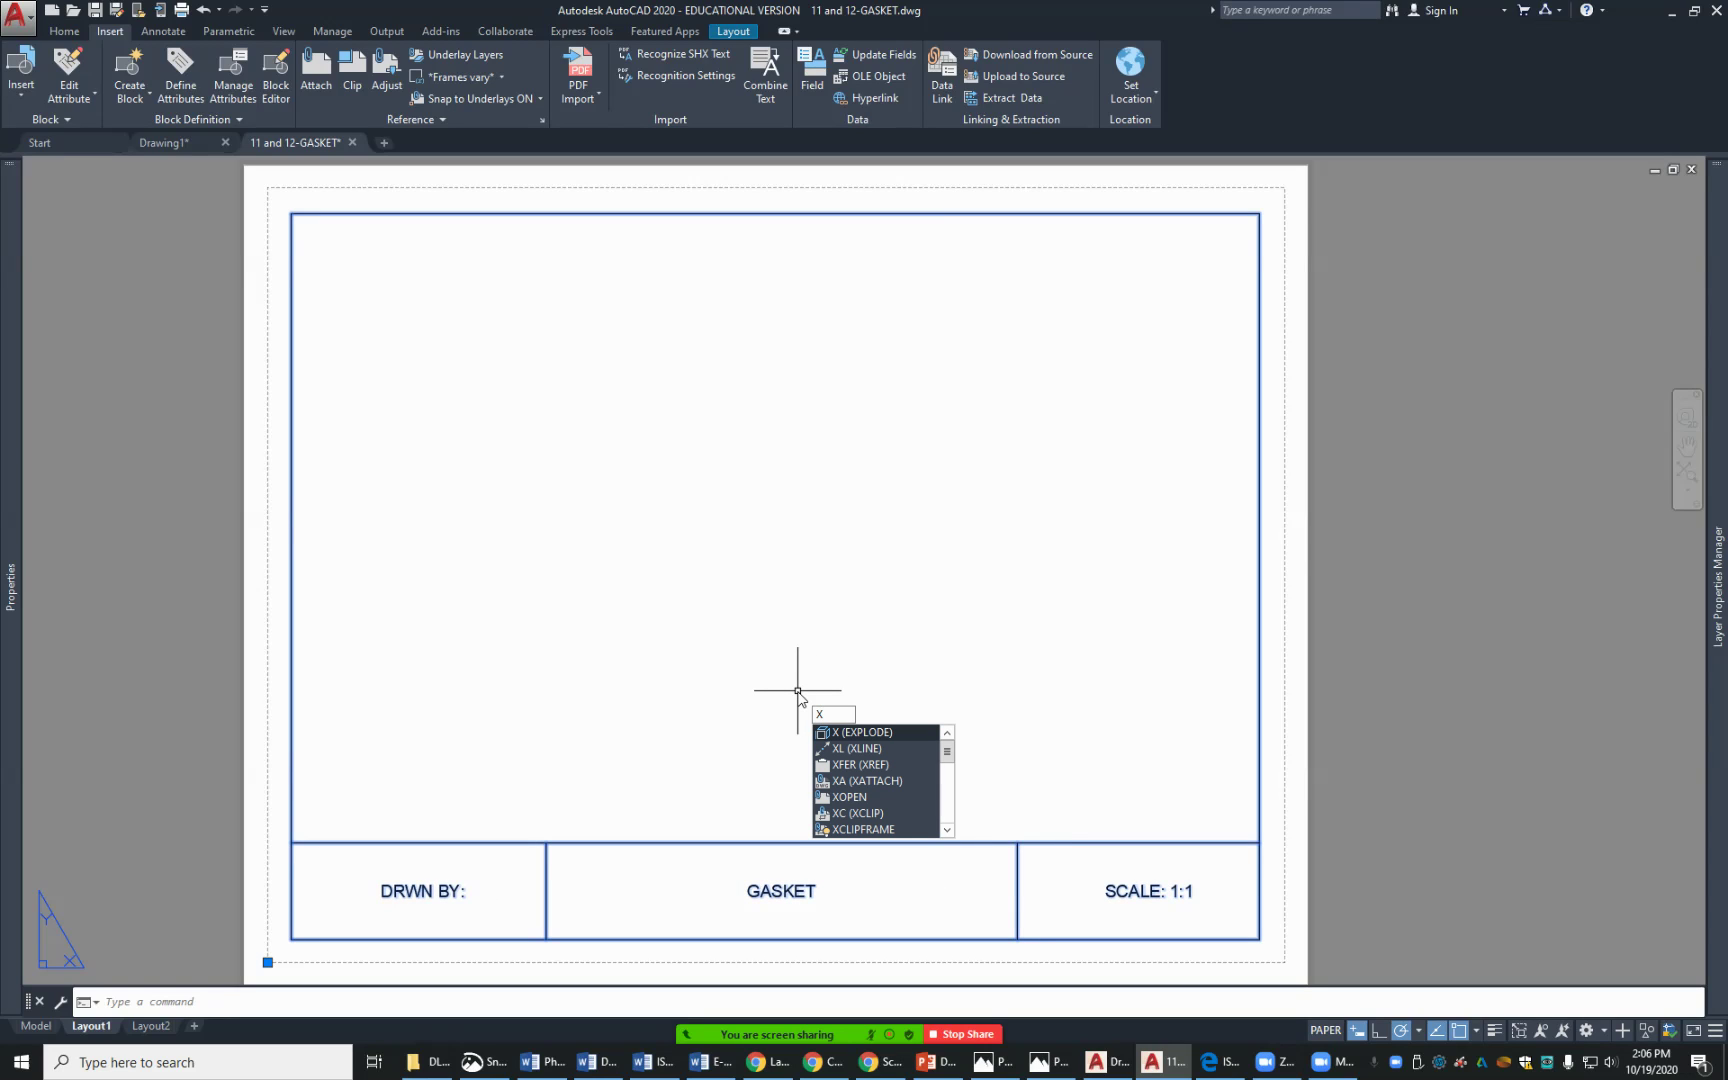
{"action": "key", "text": "Return"}
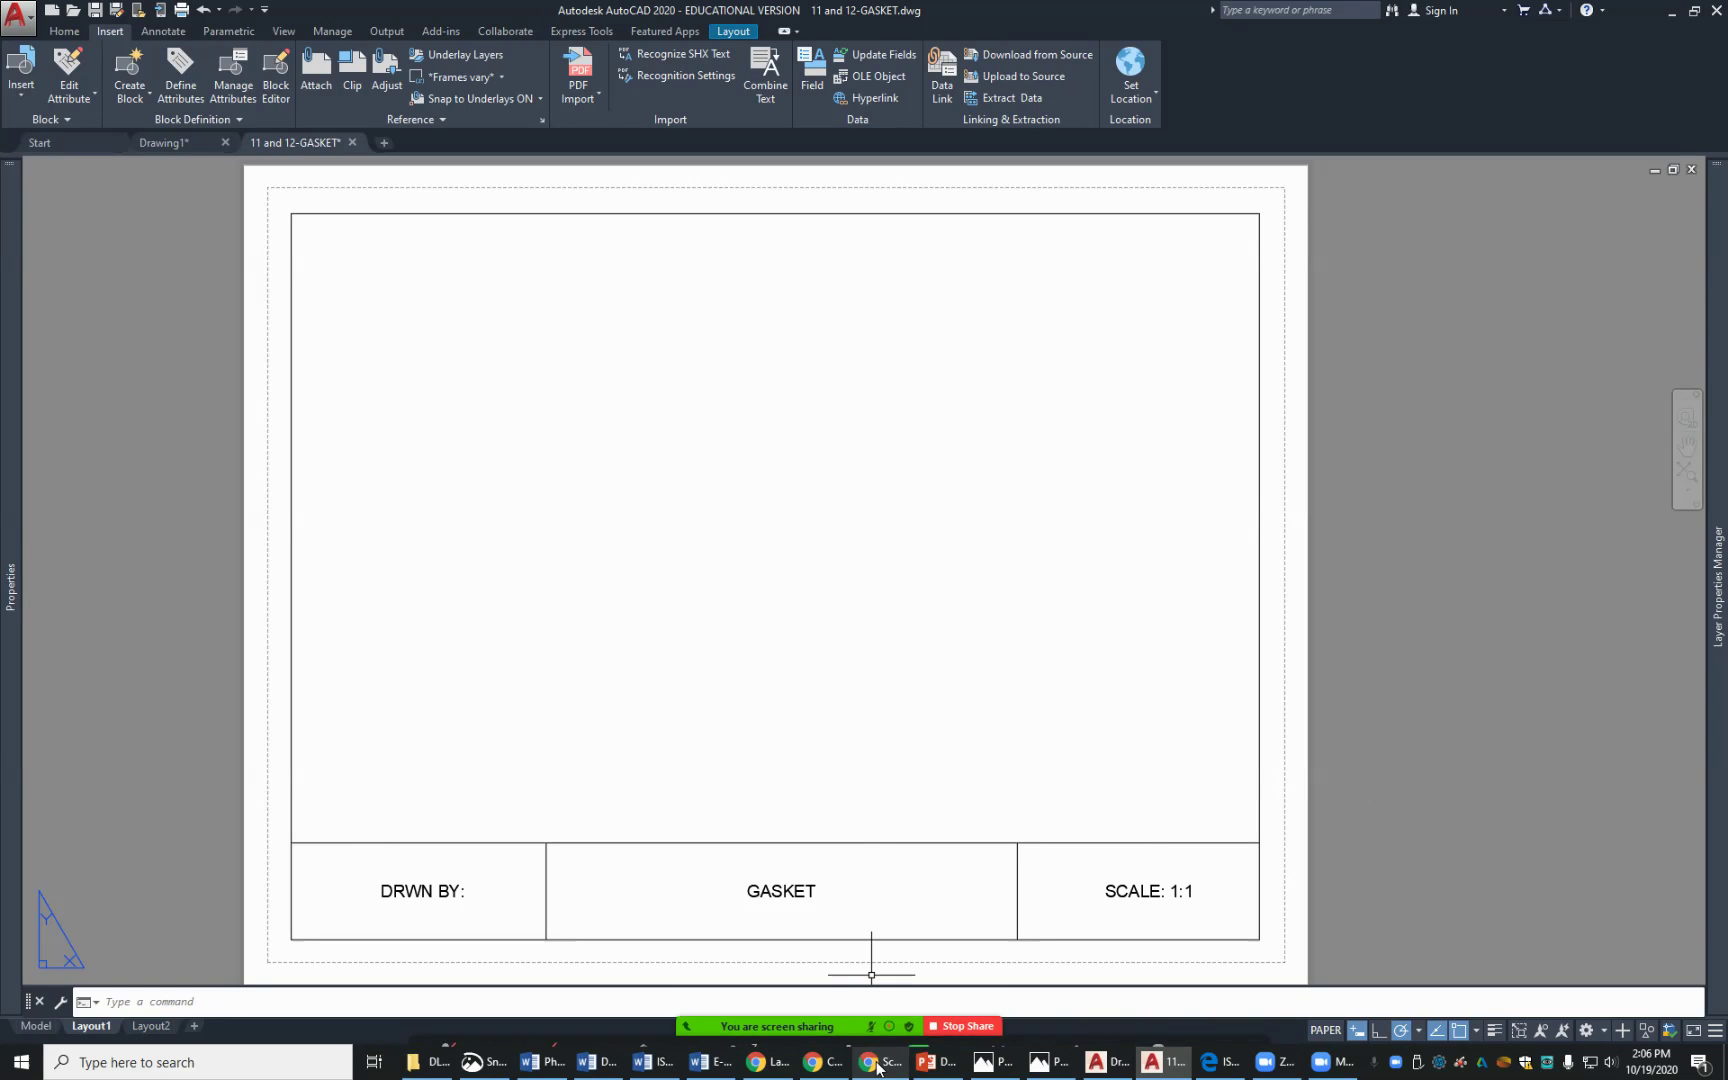
{"action": "left_click", "coordinate": [970, 987]}
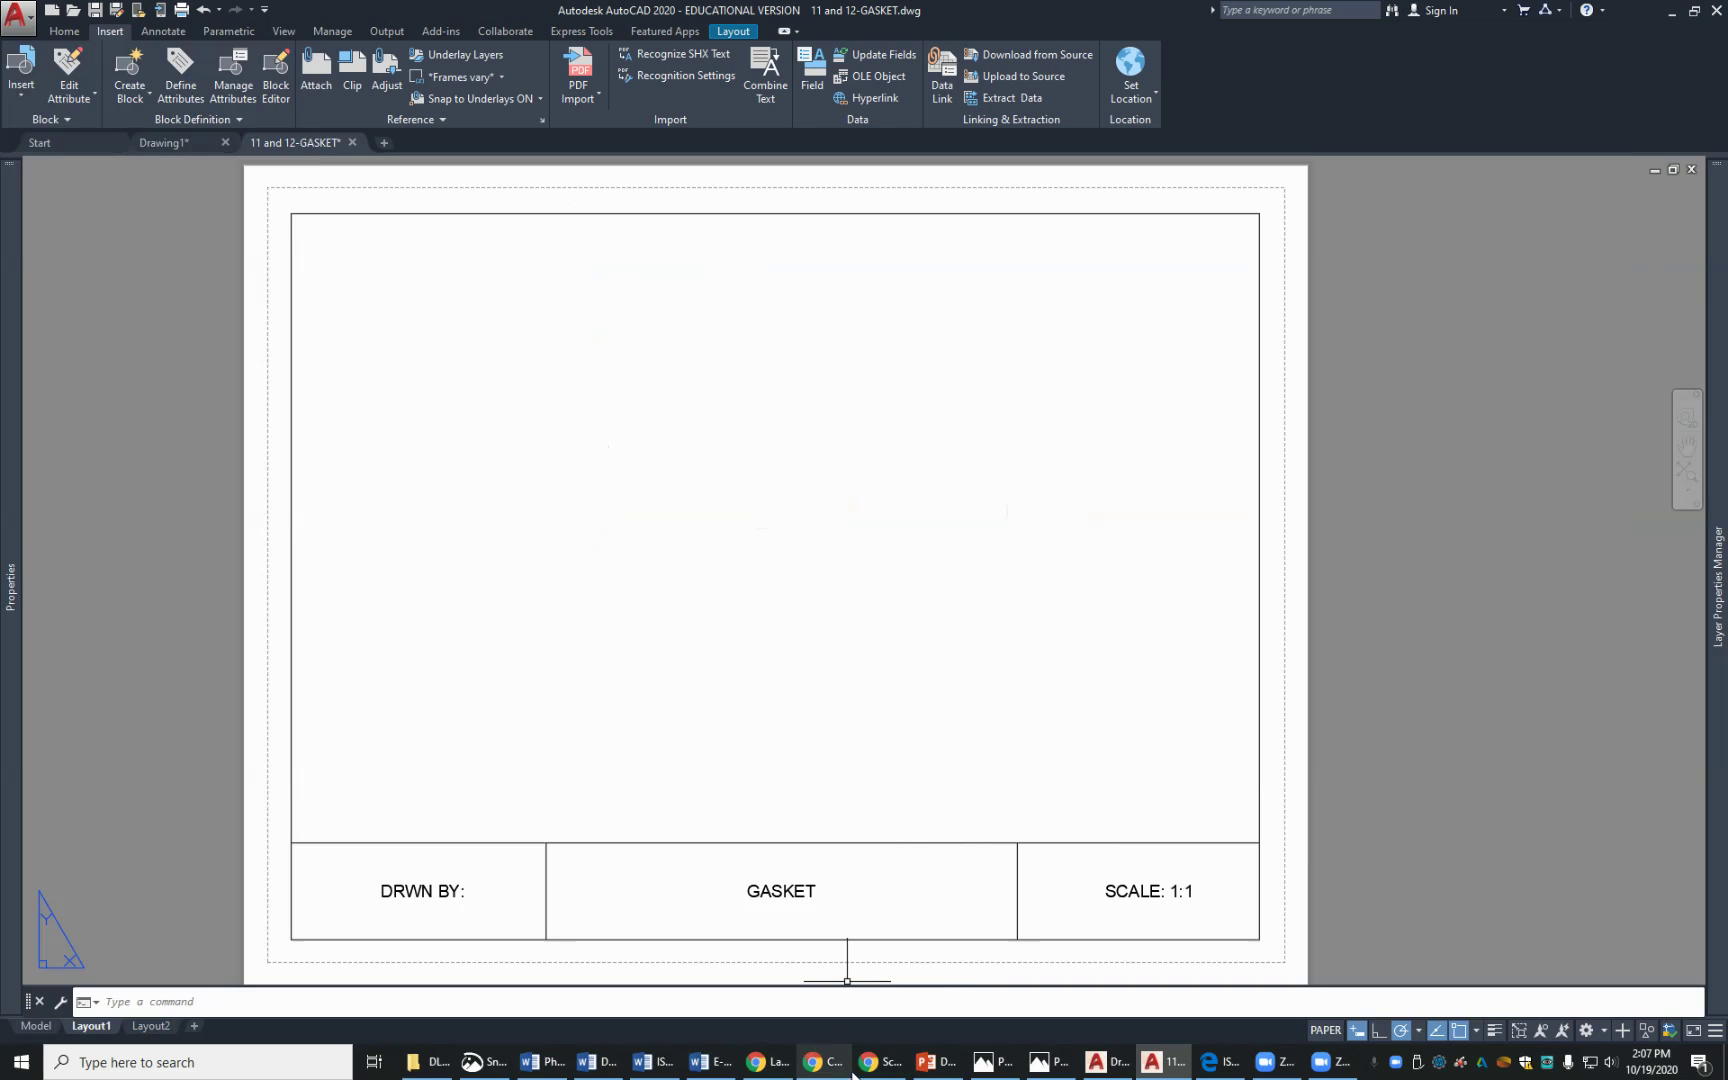
{"action": "left_click", "coordinate": [898, 1068]}
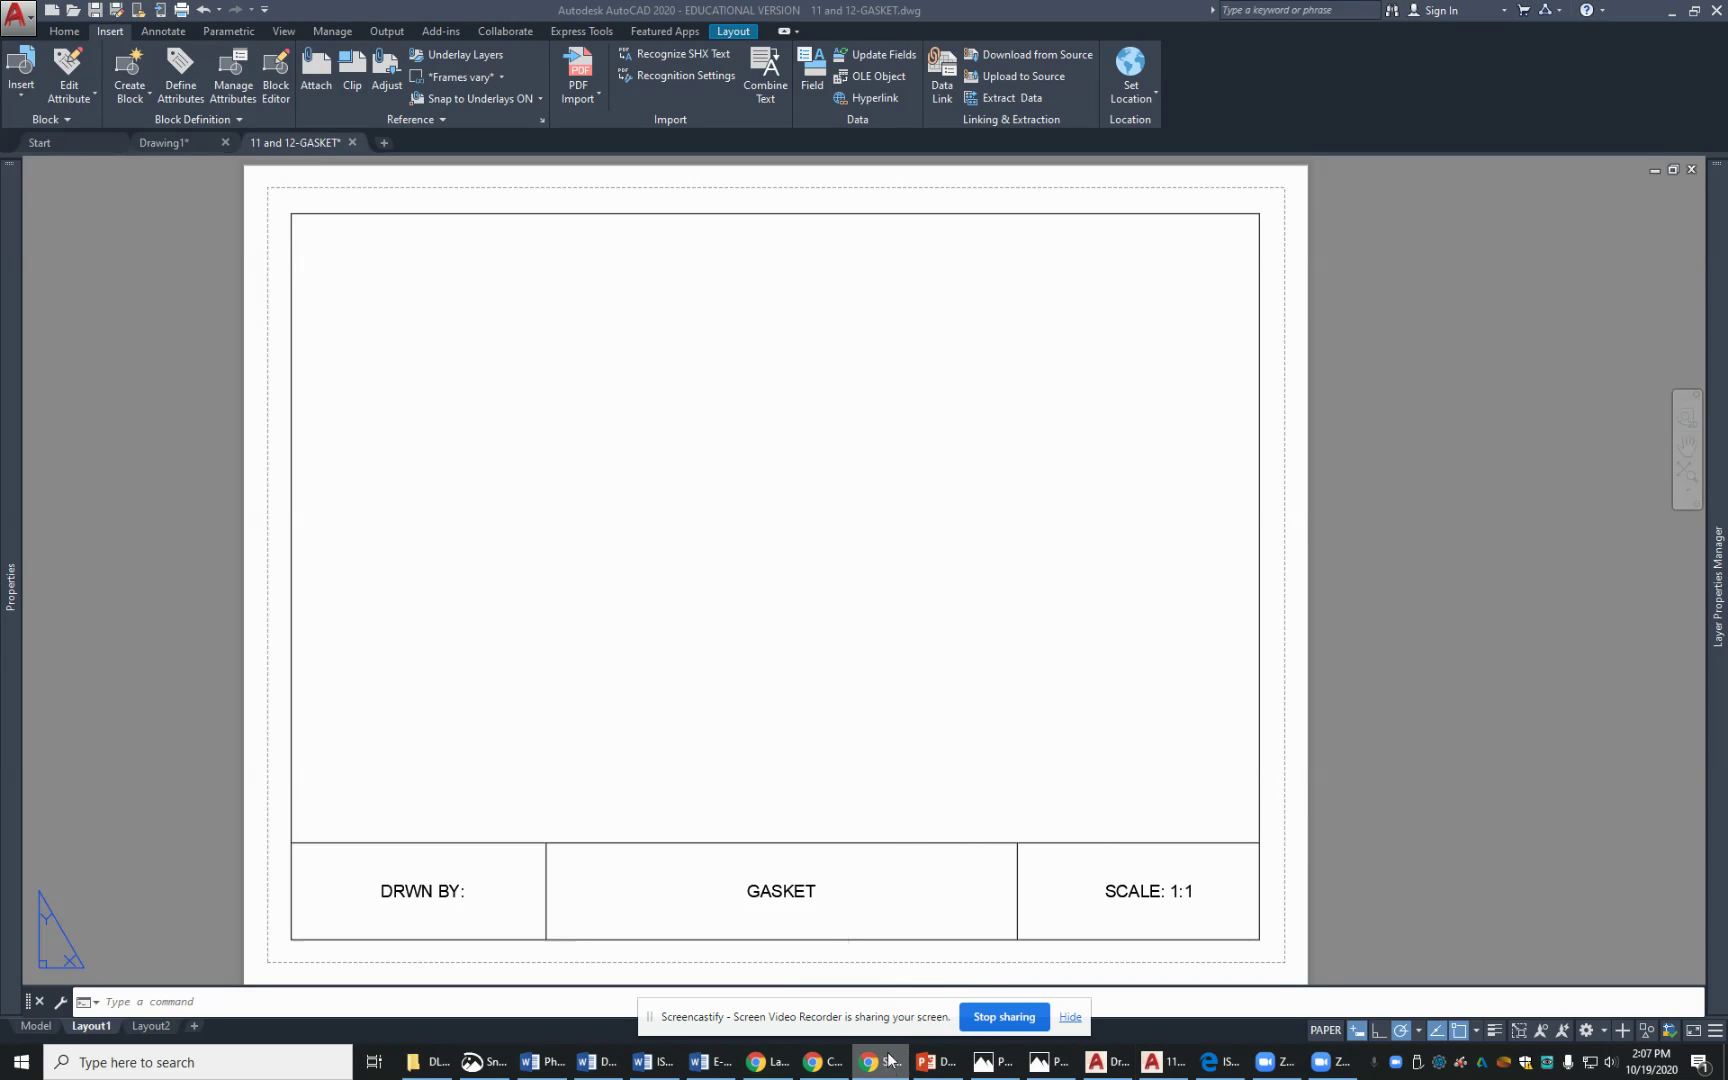